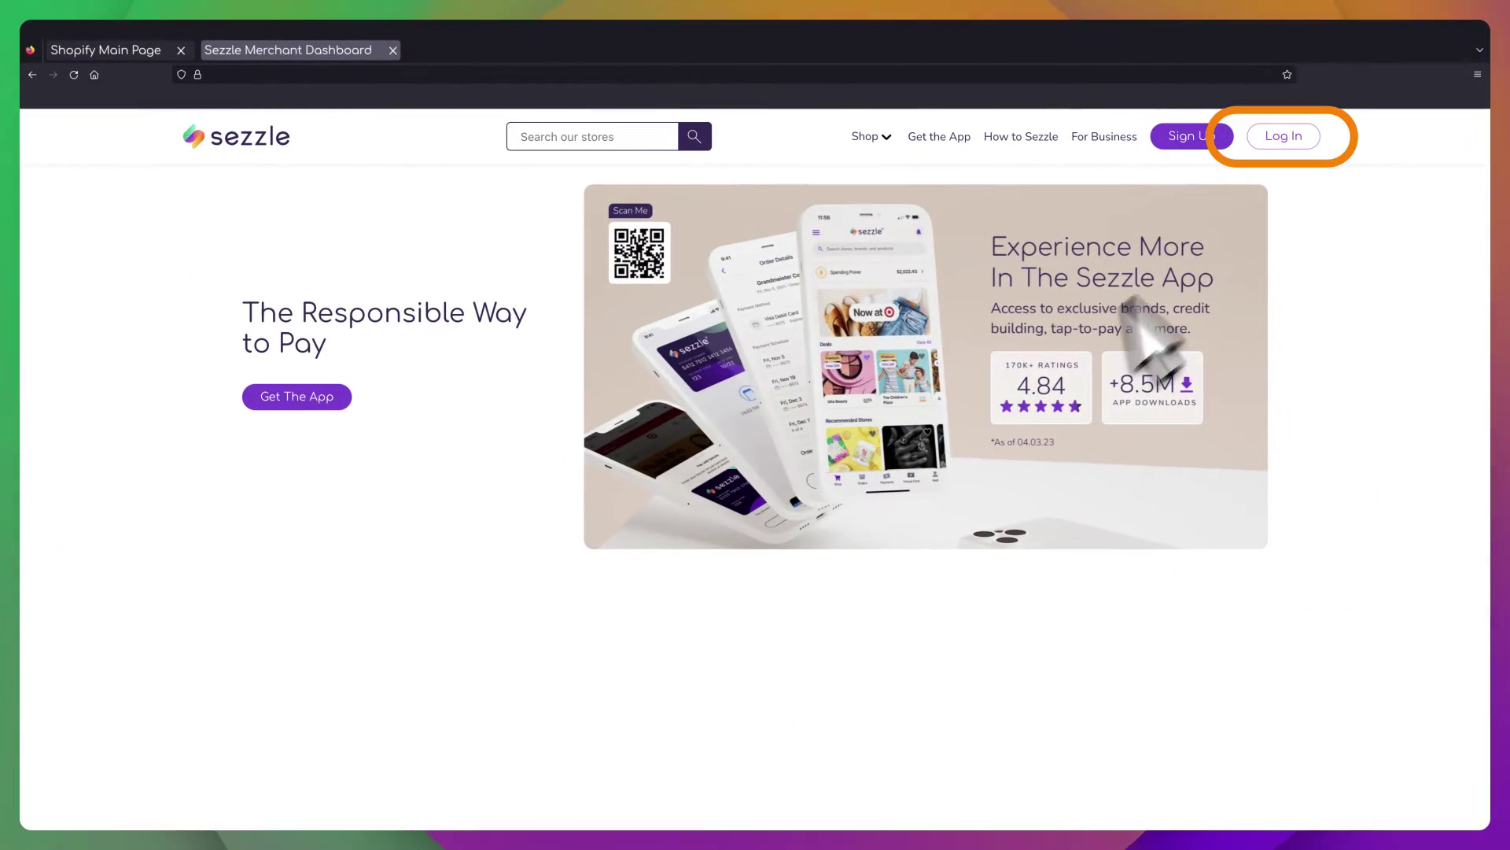
# Log in as a merchant and open the Sezzle Widget app from the product-and-cart-pages checklist step
pyautogui.click(1285, 135)
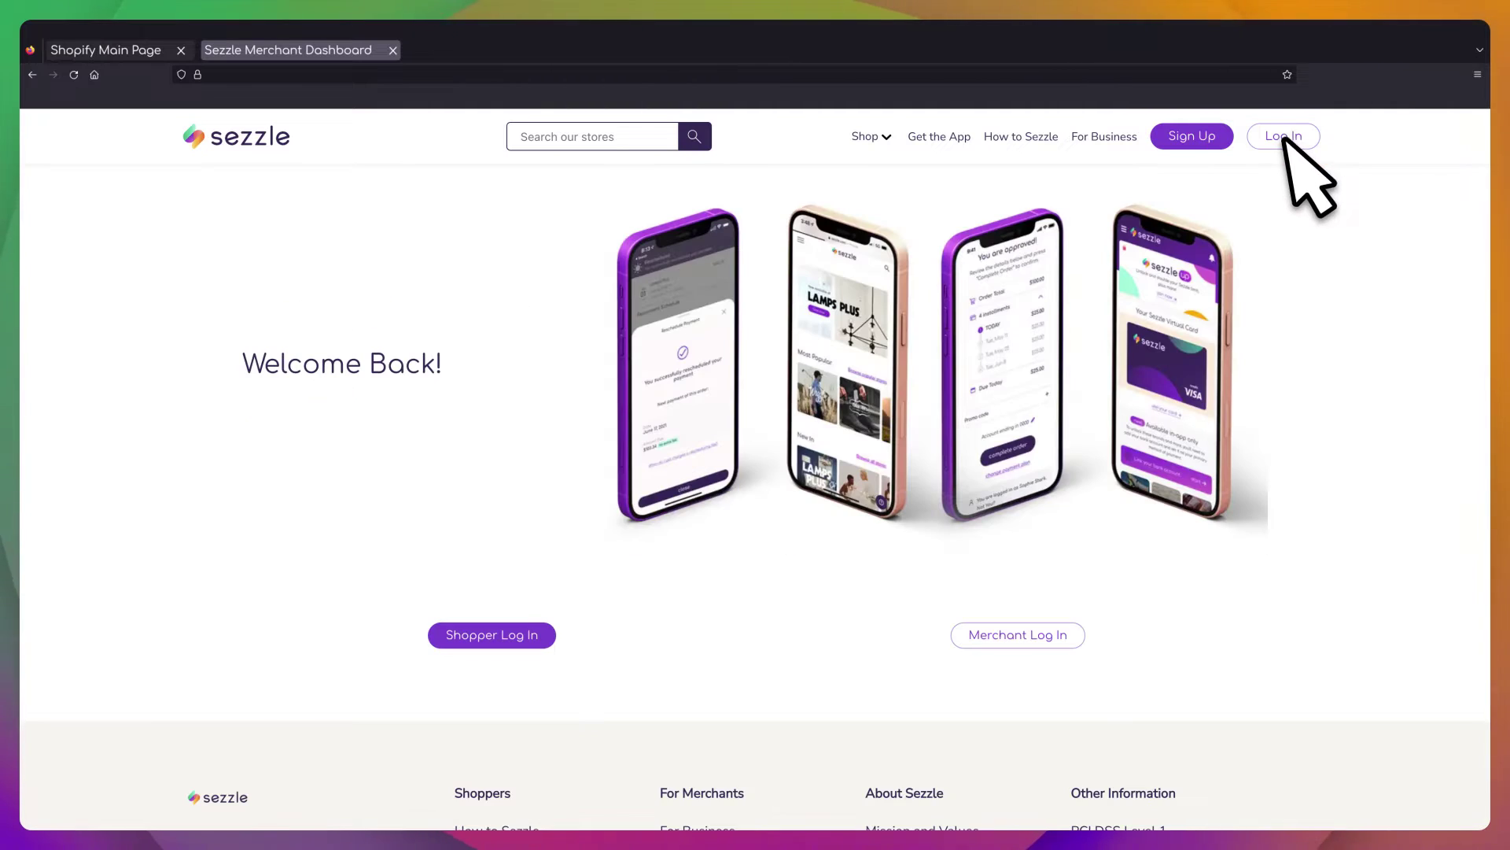
pyautogui.click(1059, 635)
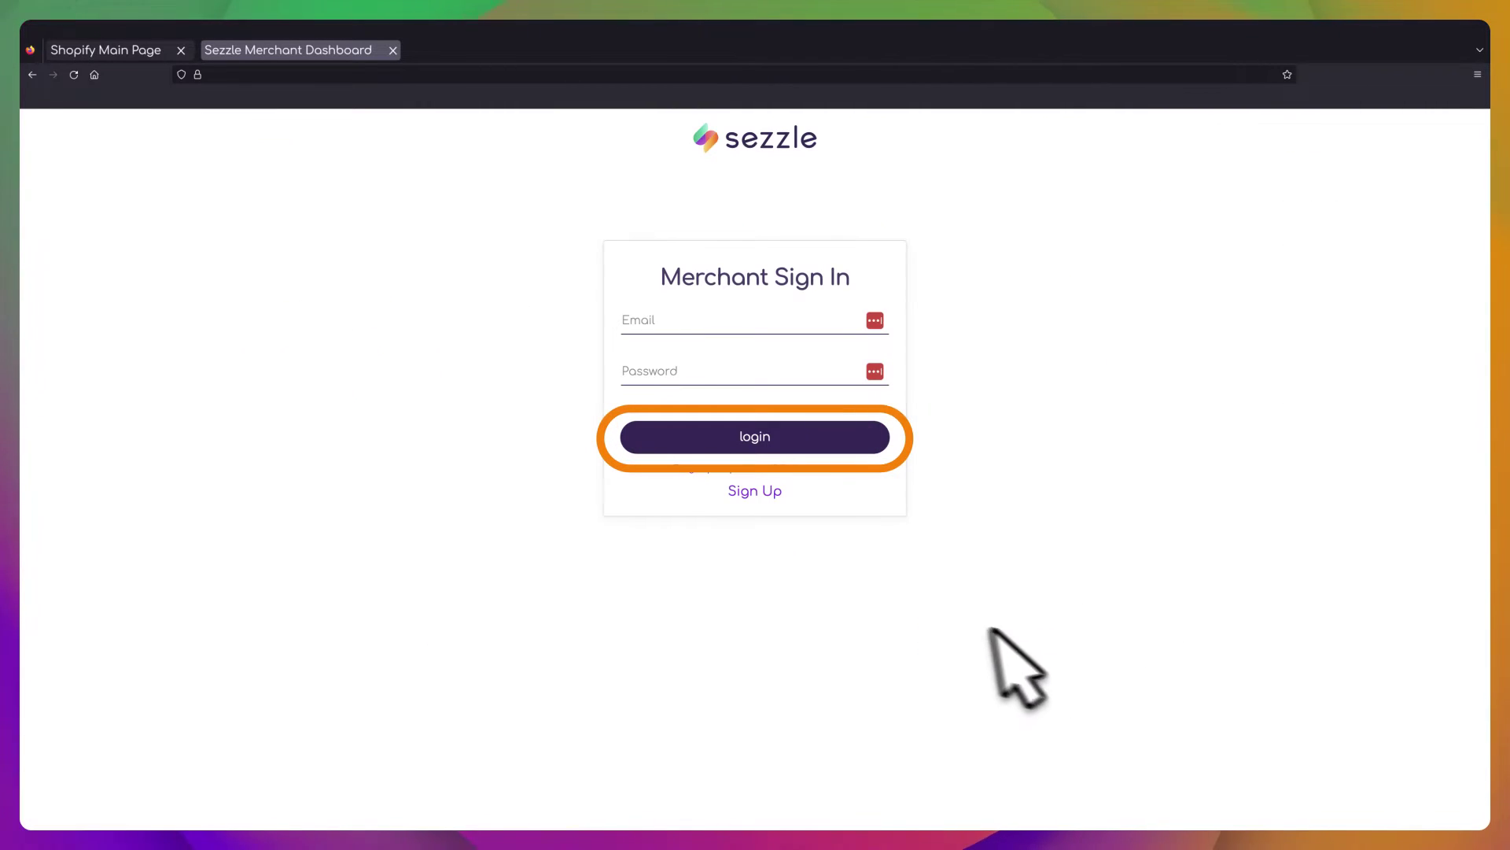
pyautogui.click(815, 444)
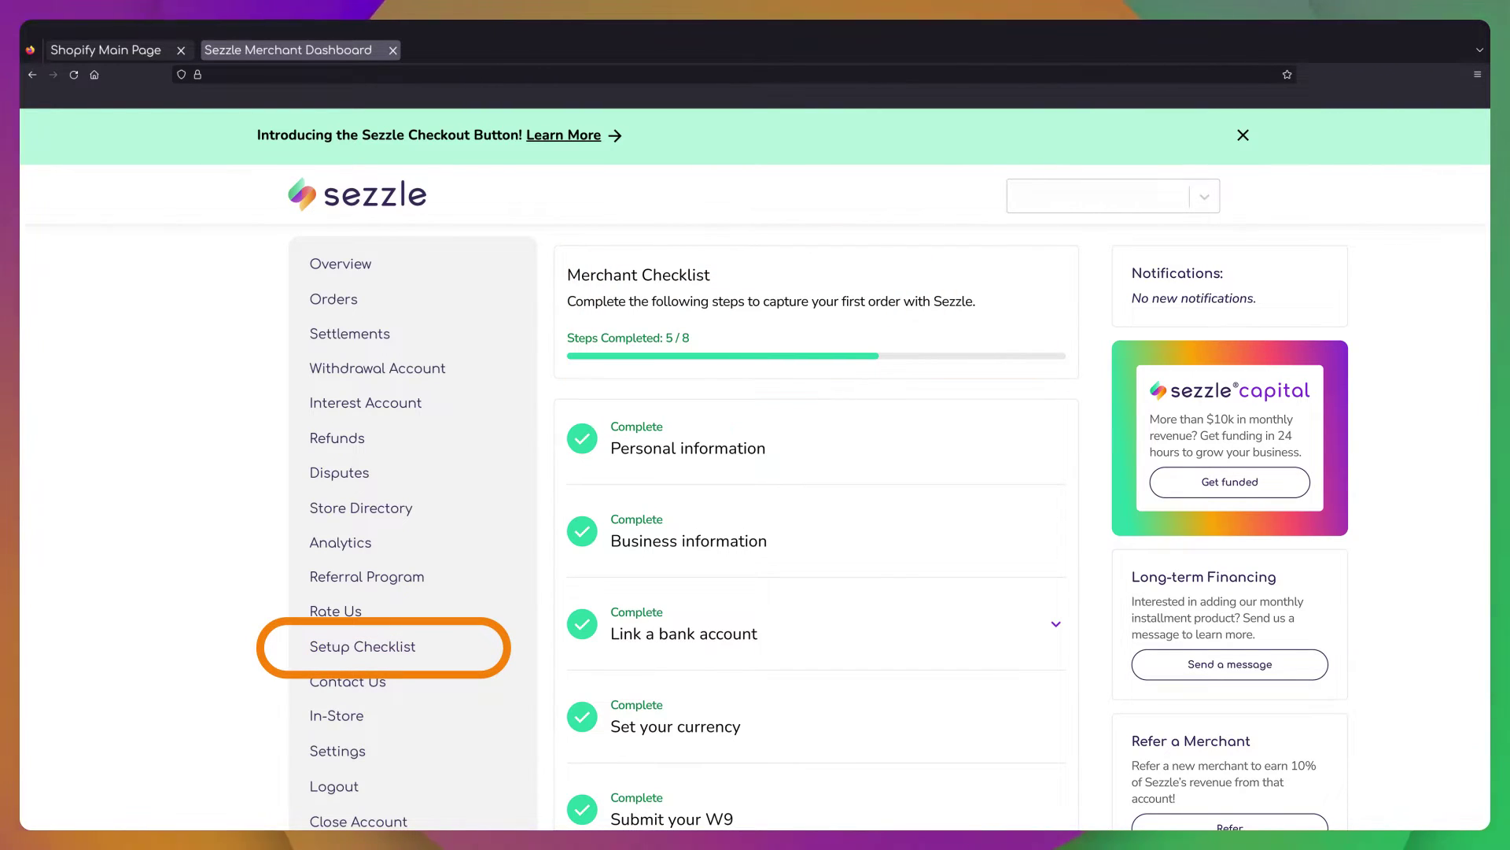
pyautogui.scroll(-5, 16, 614)
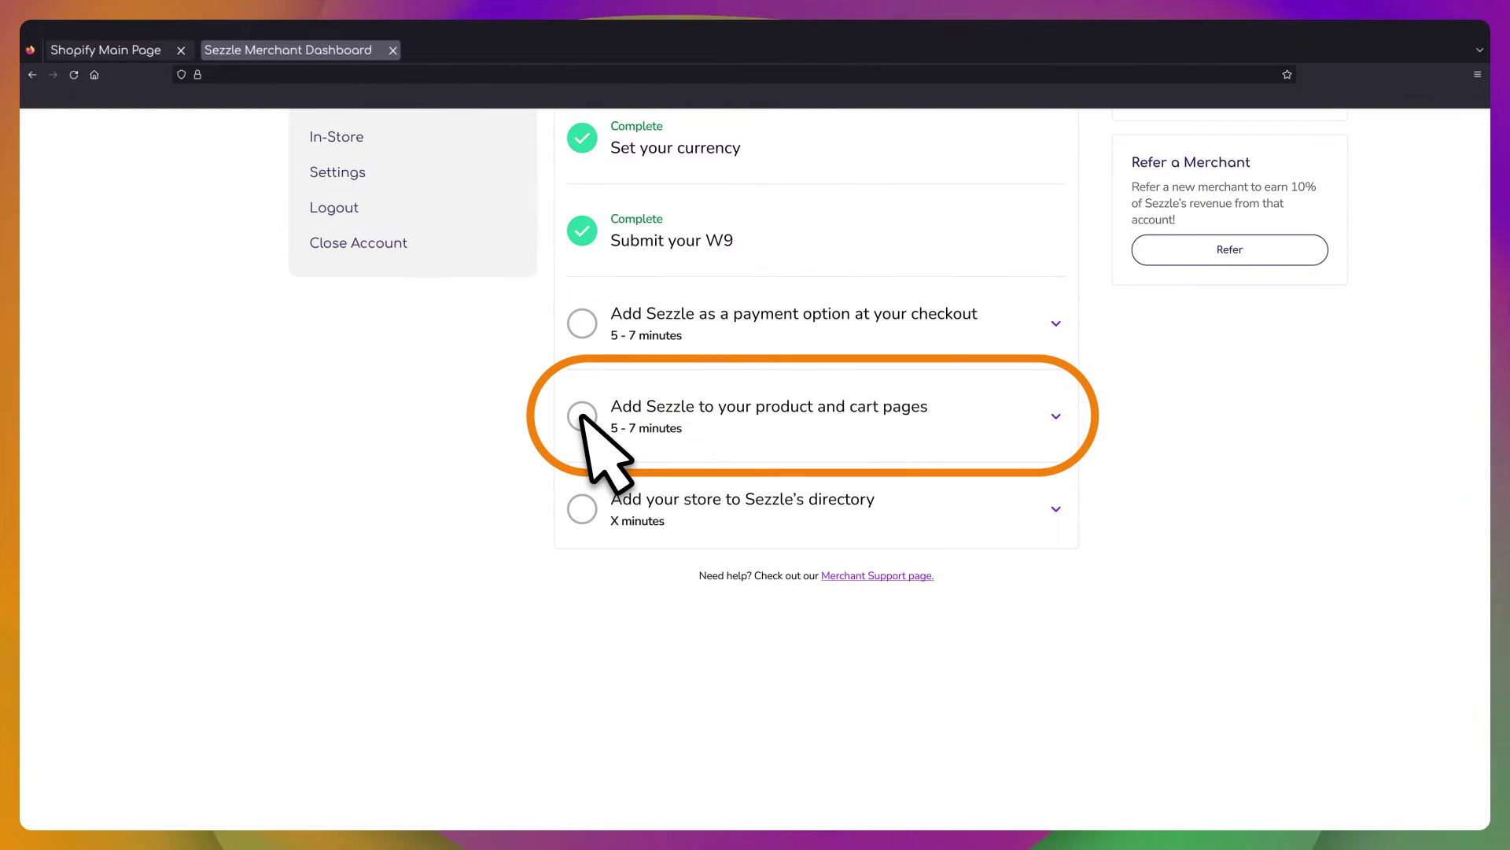
pyautogui.click(582, 416)
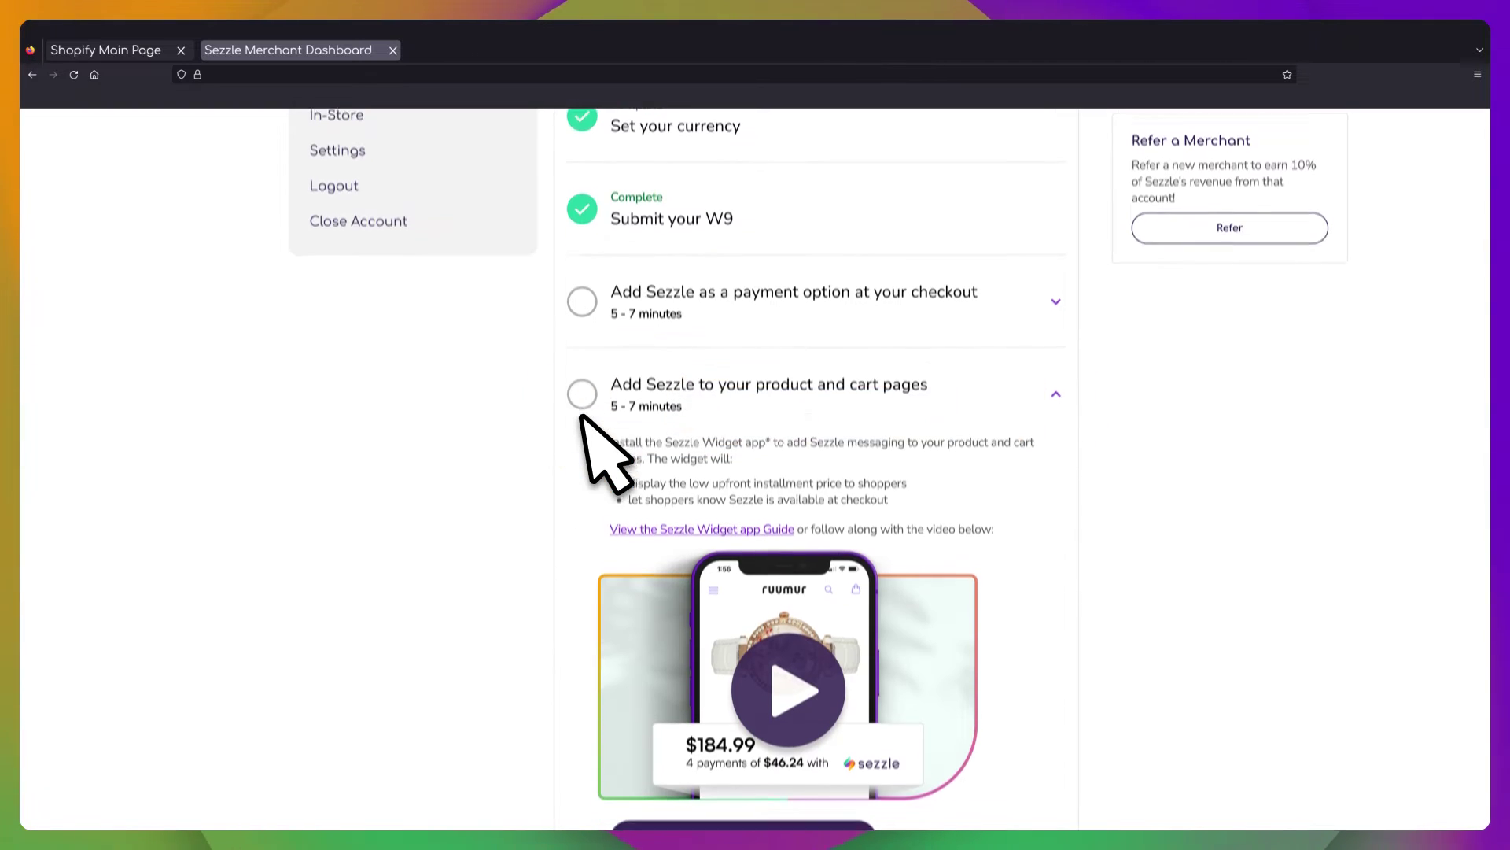
pyautogui.scroll(-2, 584, 419)
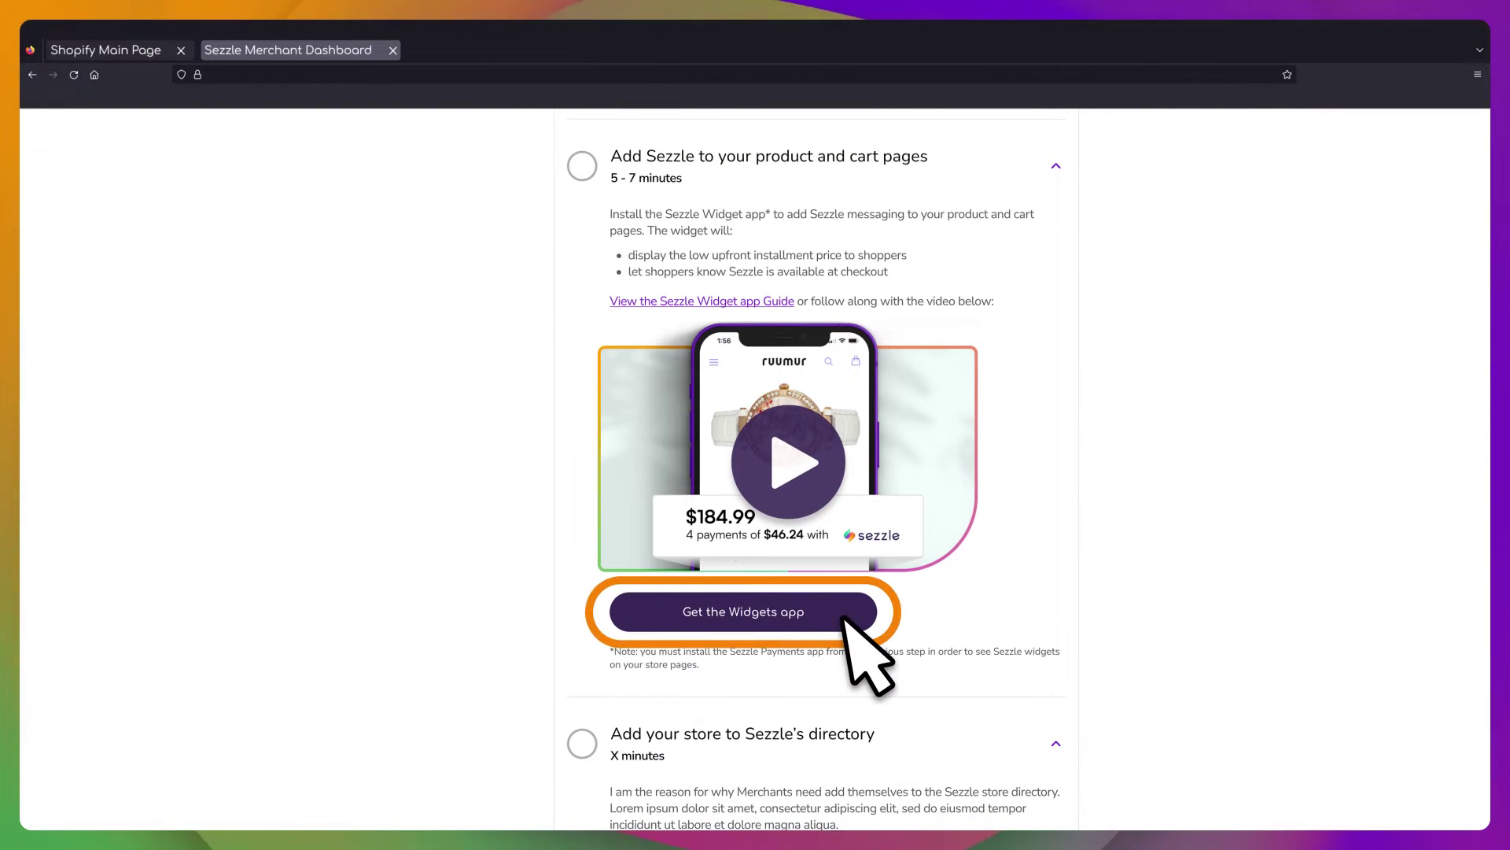
pyautogui.click(844, 613)
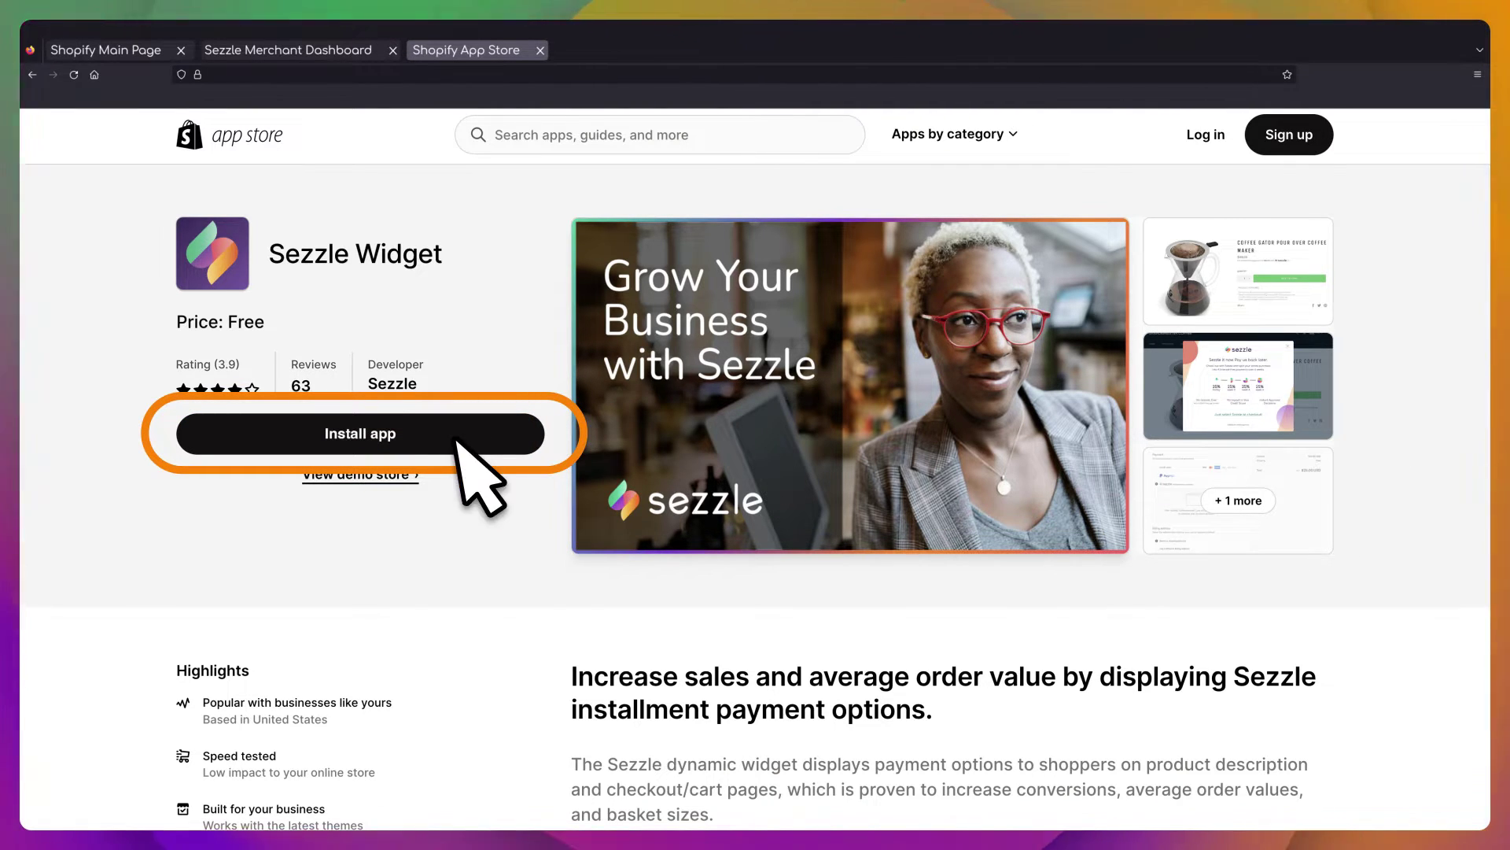
# Install the Sezzle Widget app from its Shopify App Store listing
pyautogui.click(456, 436)
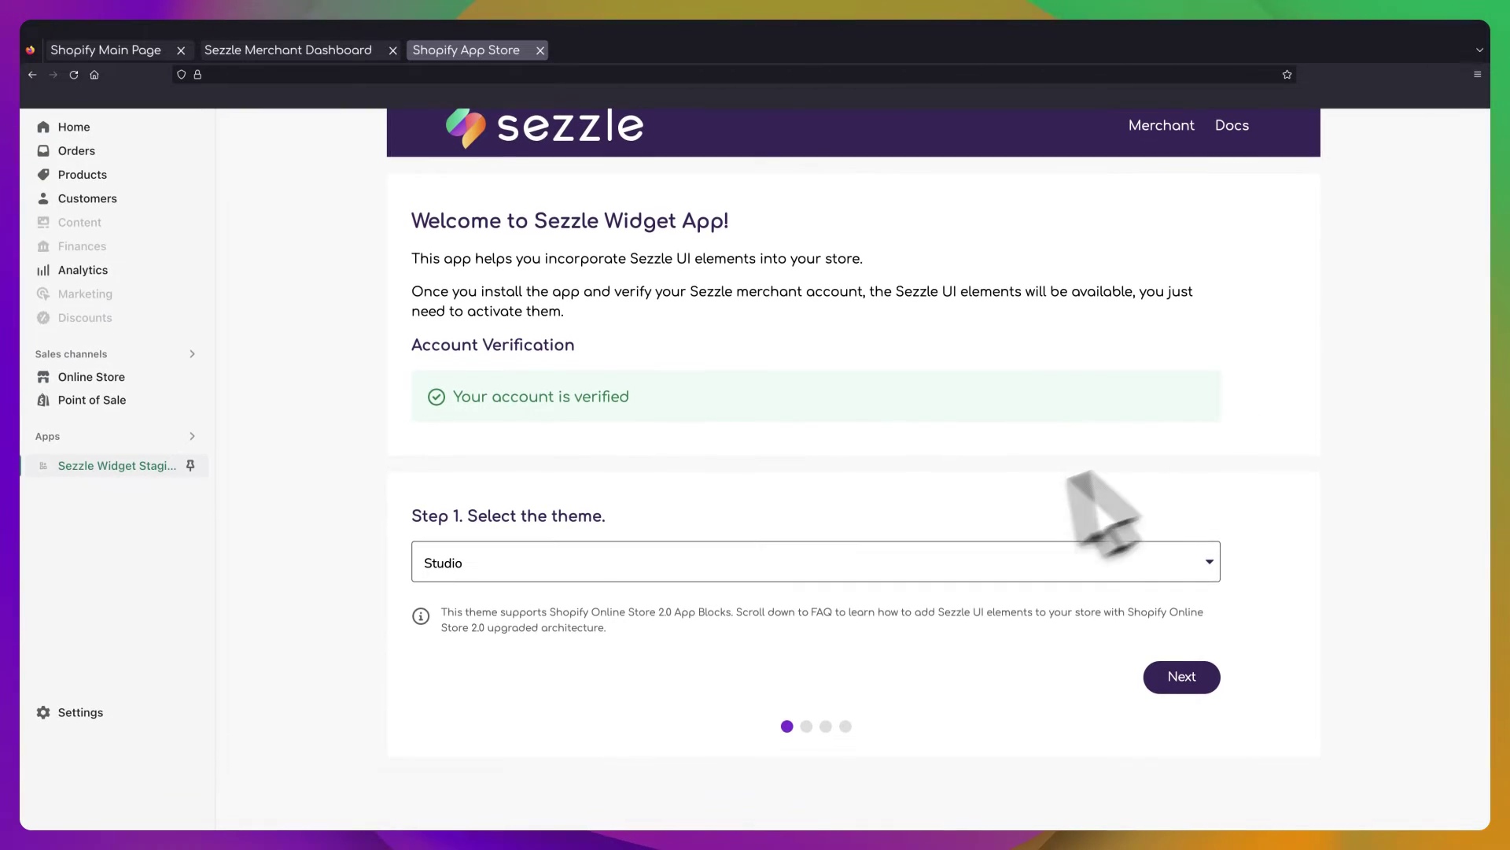
# Complete the widget wizard with the Studio theme, Sezzle Price Widget and Product page
pyautogui.click(792, 562)
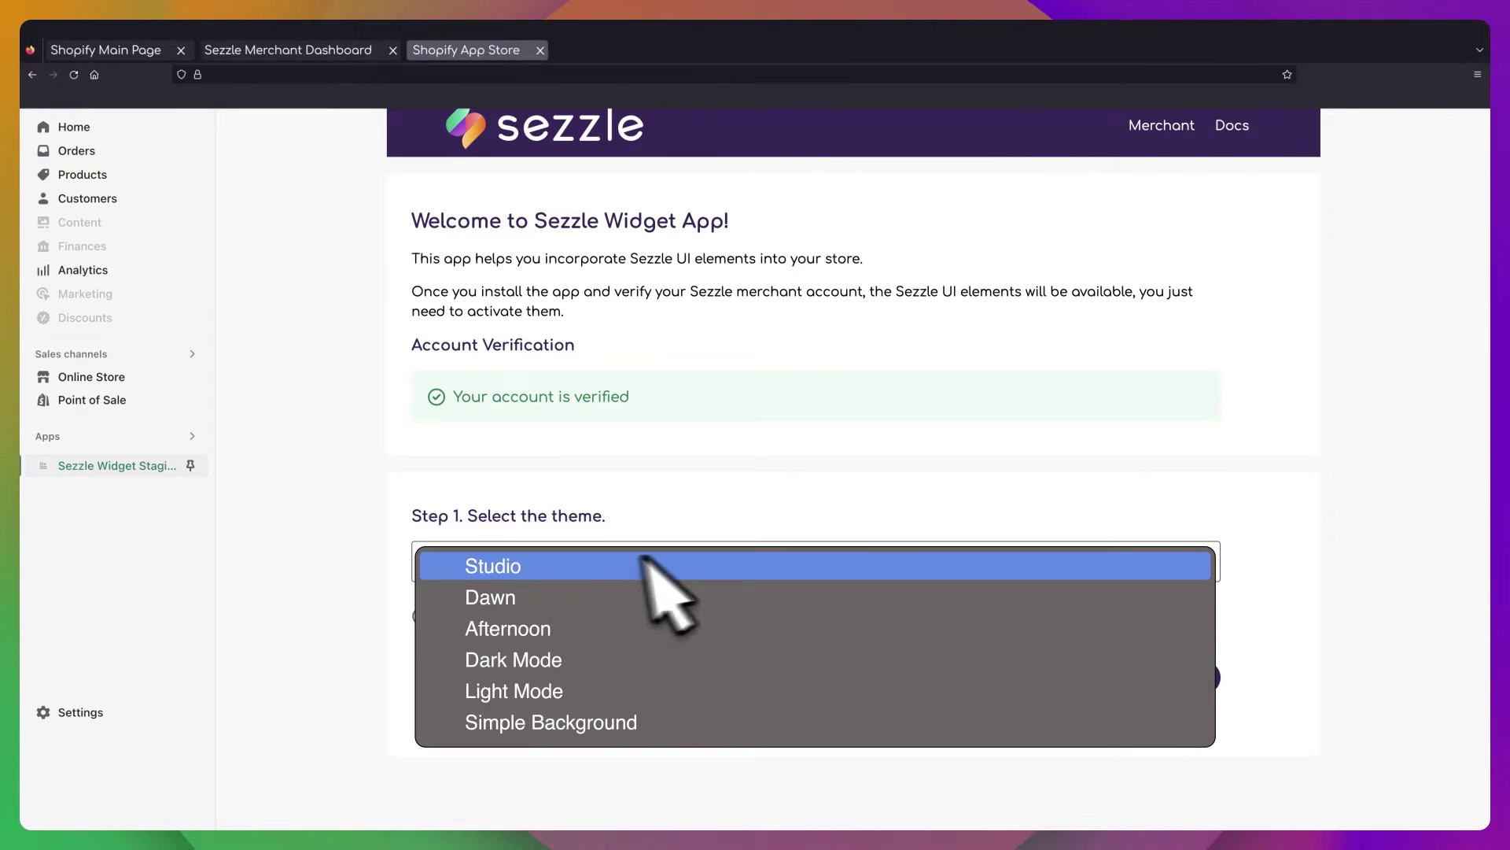
pyautogui.click(674, 566)
pyautogui.click(1182, 676)
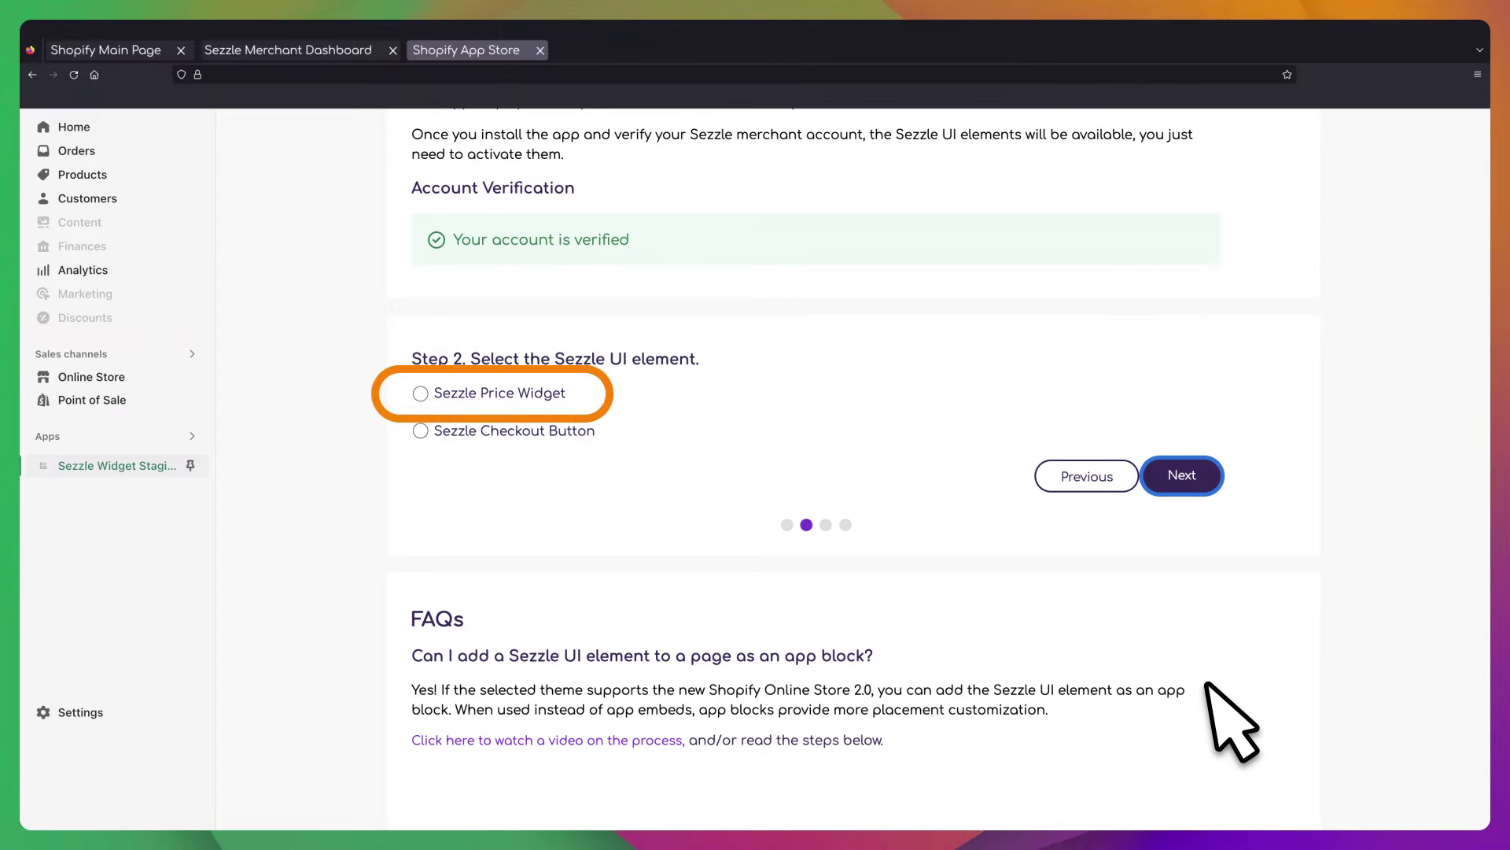
pyautogui.click(490, 400)
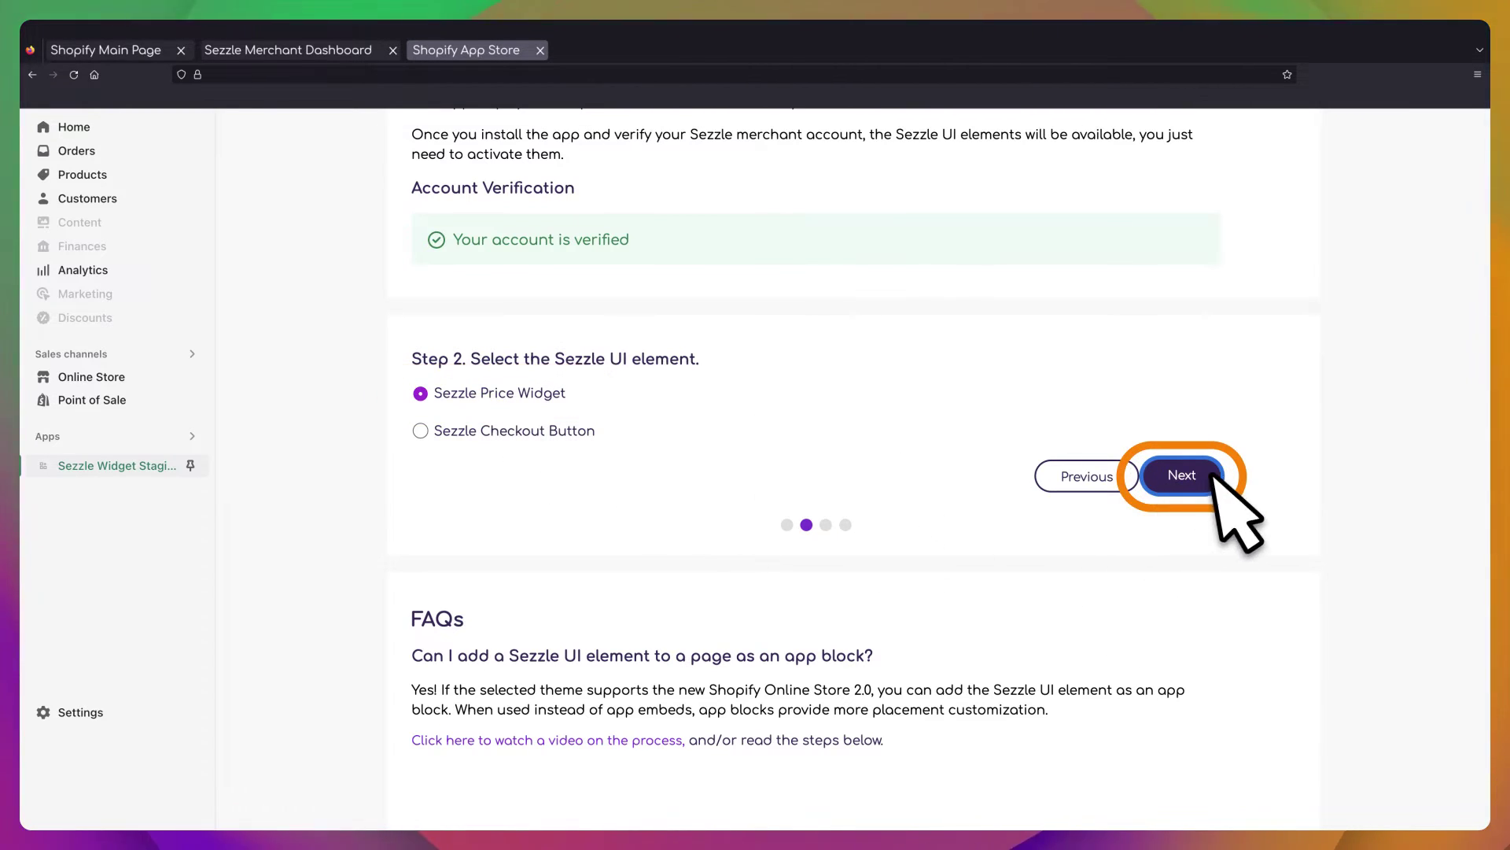
pyautogui.click(1182, 475)
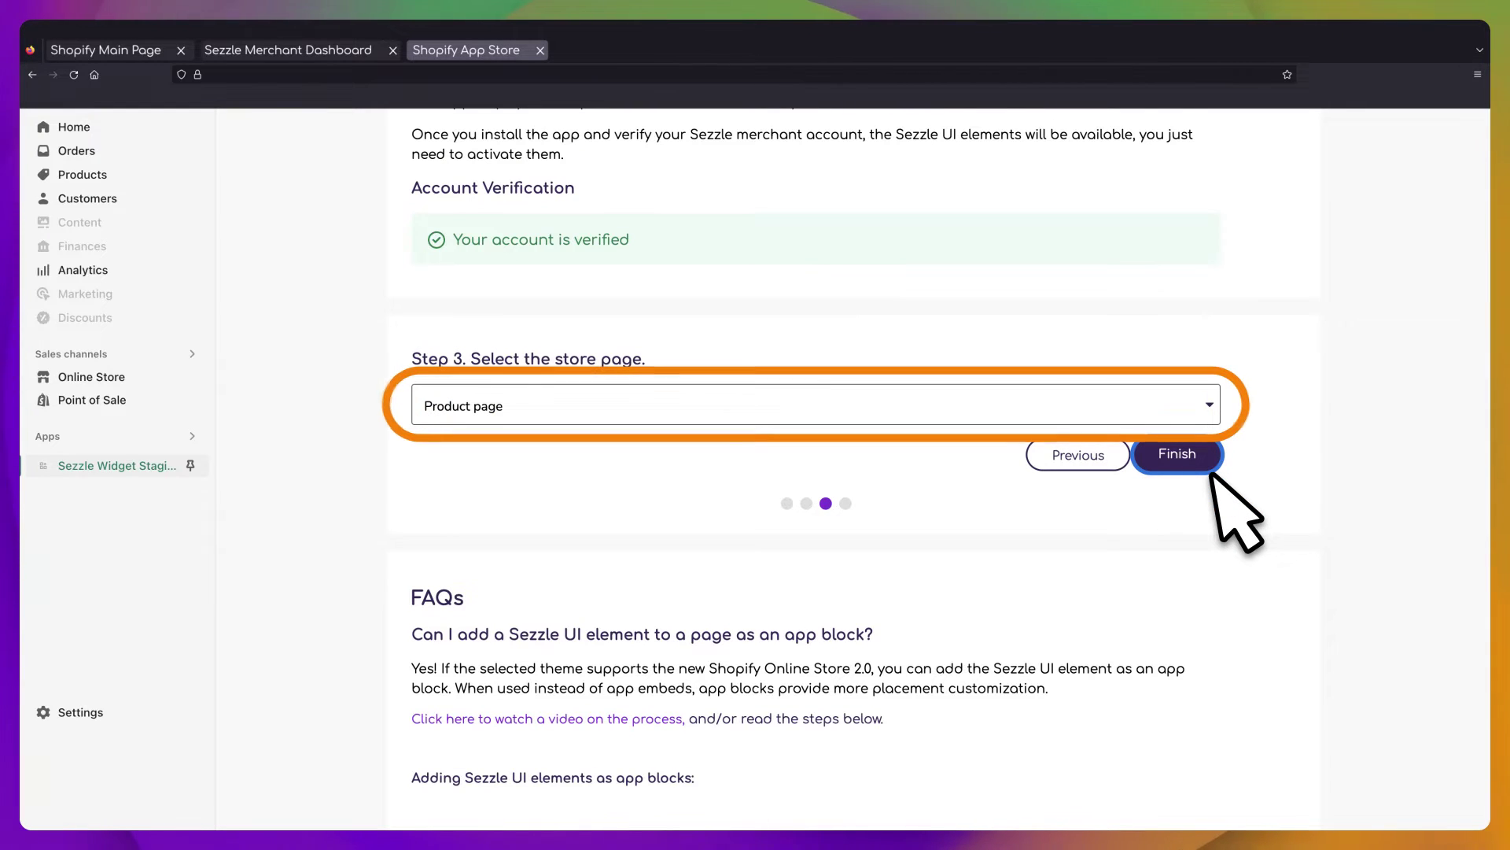
pyautogui.click(604, 407)
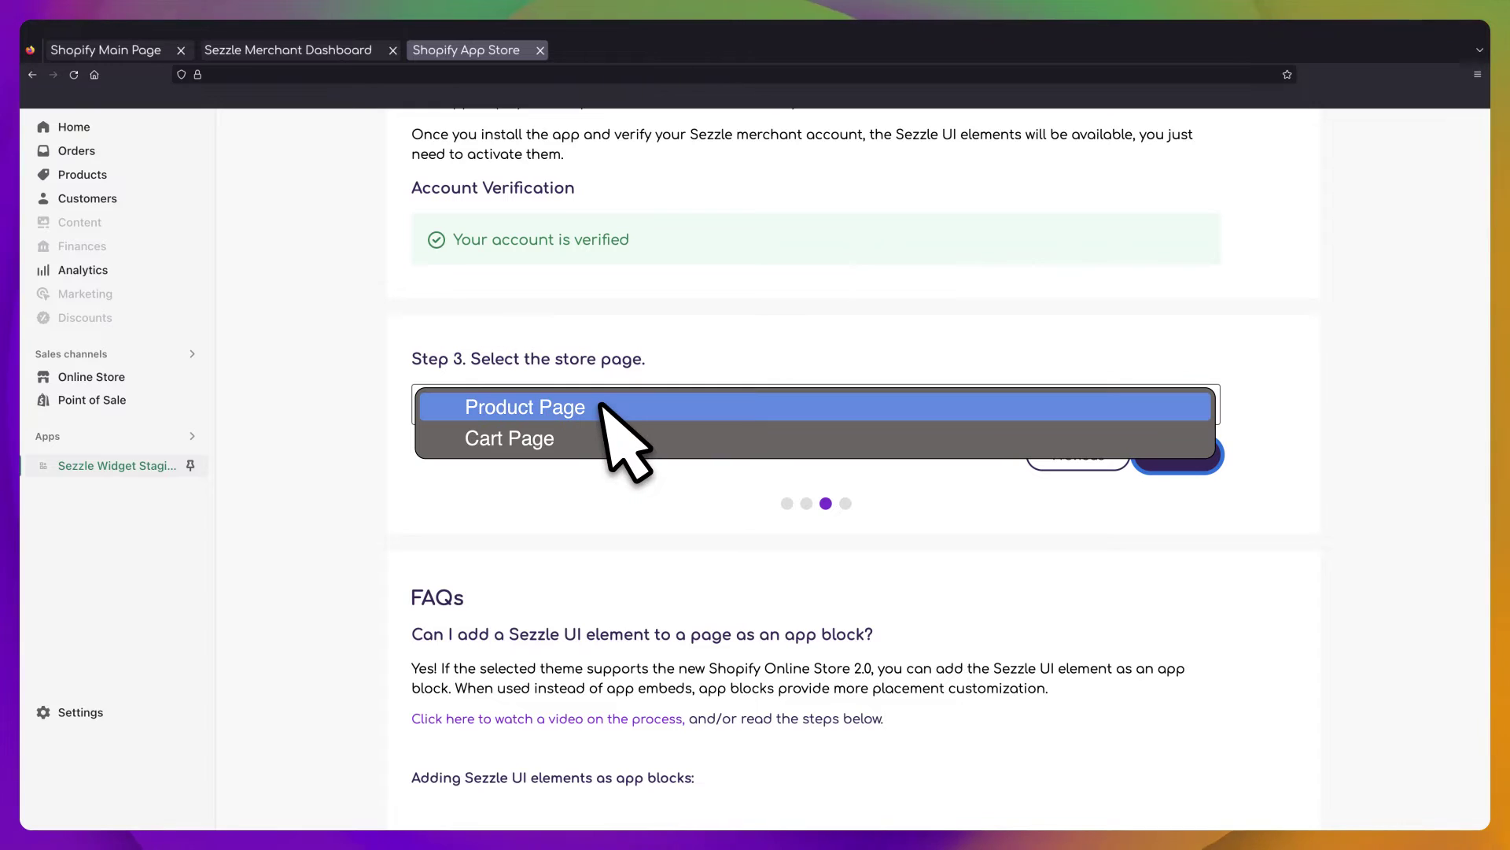
pyautogui.click(604, 407)
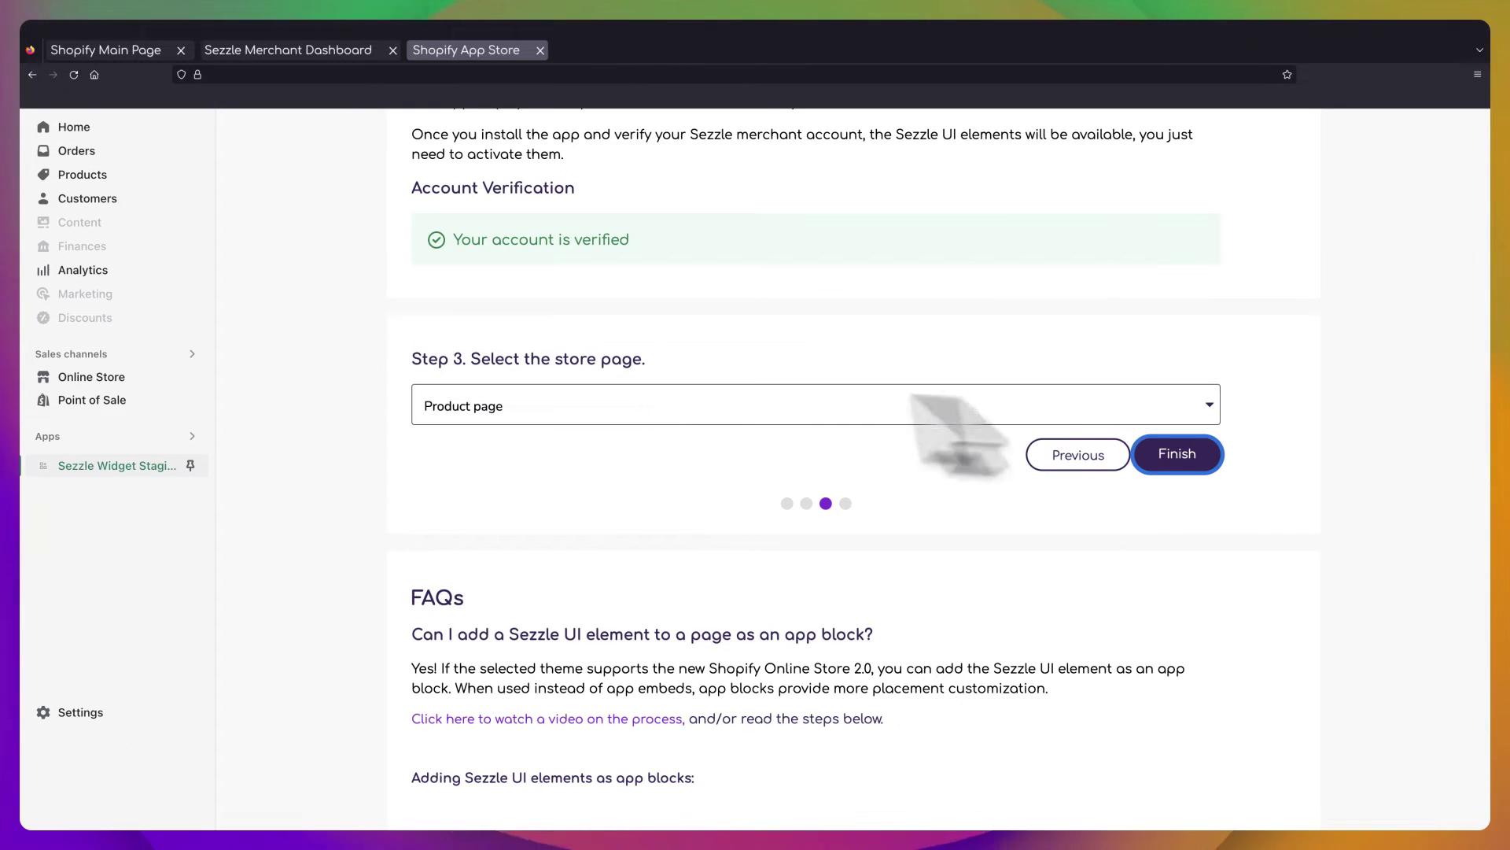
pyautogui.click(1211, 461)
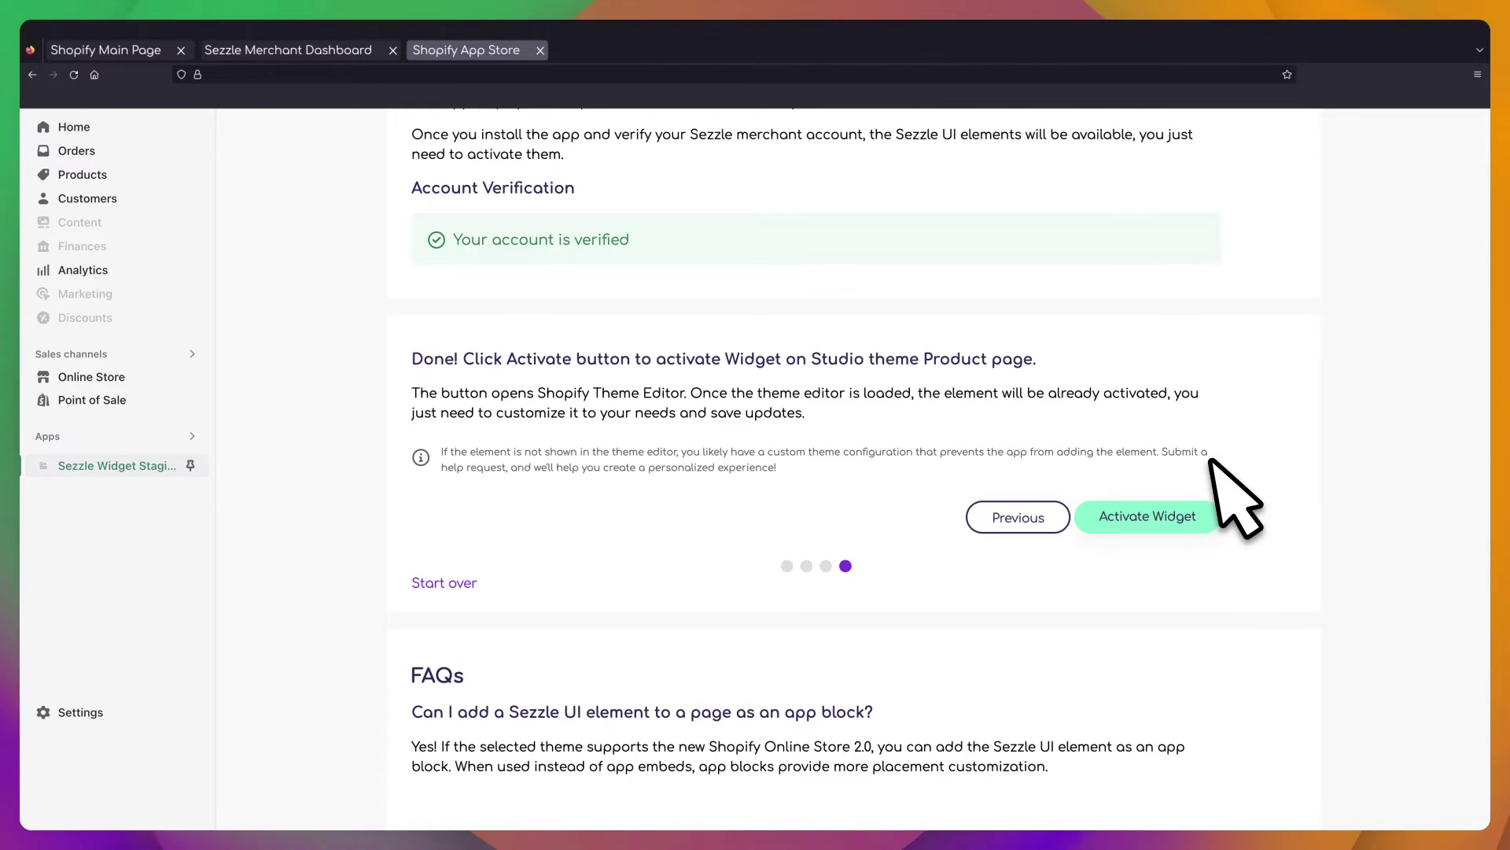
# Activate the Sezzle Widget in the Studio theme editor and save the product page
pyautogui.click(1180, 527)
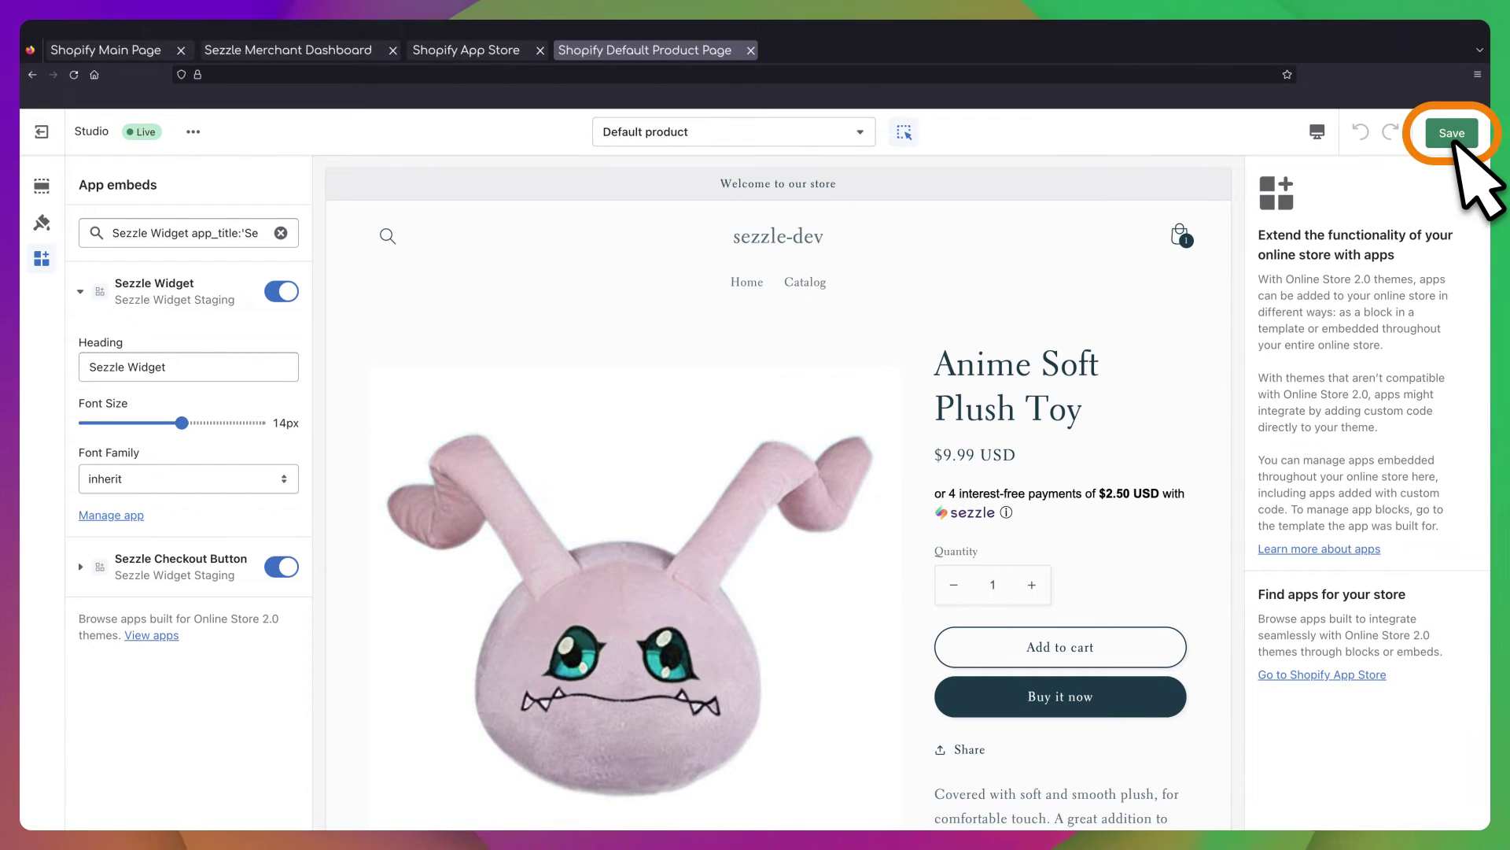
pyautogui.click(1455, 143)
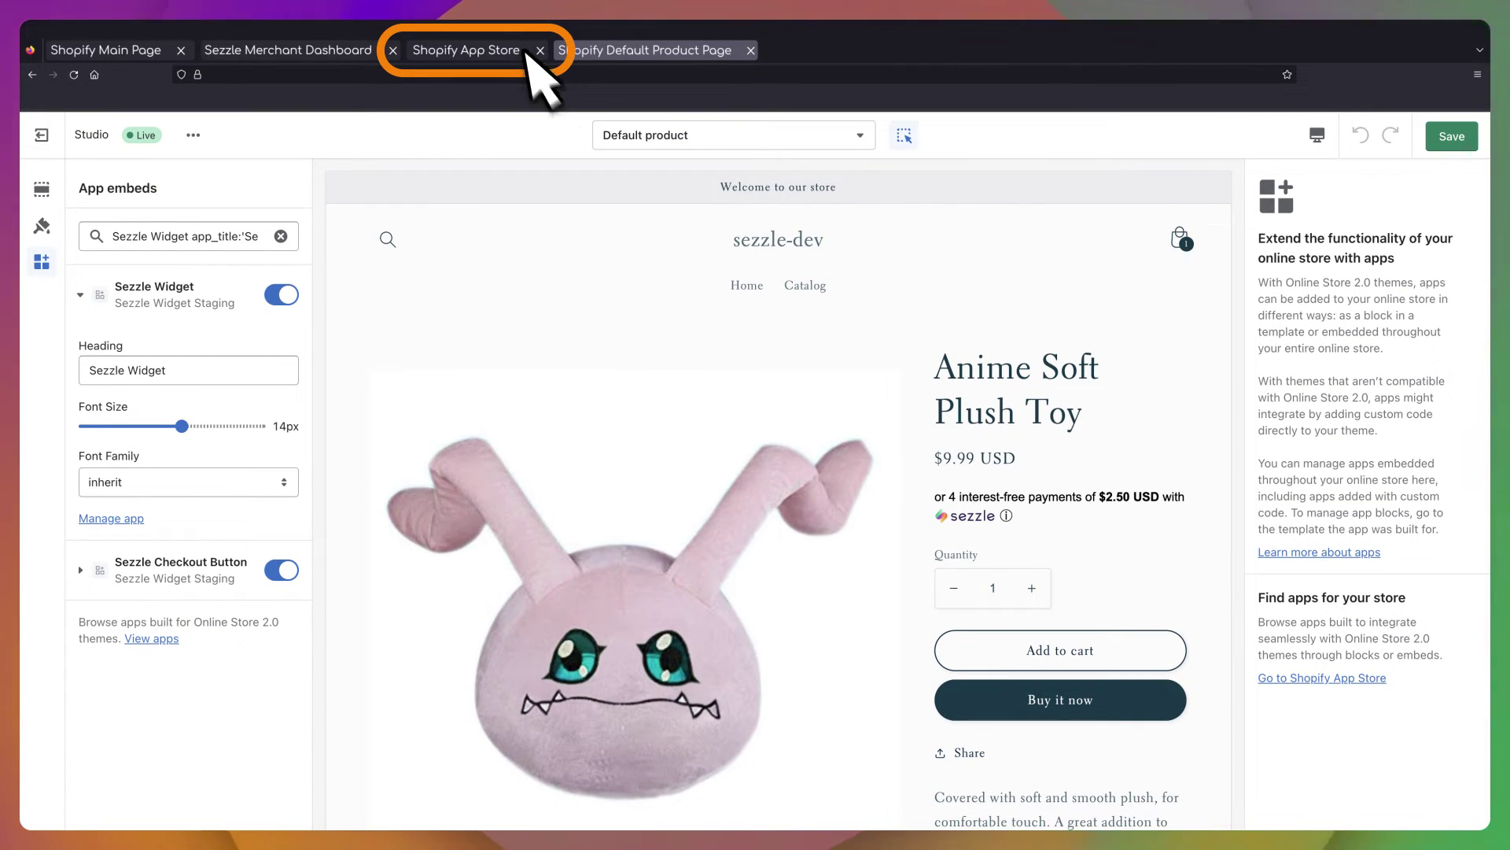
# Rerun the wizard with Studio theme, Sezzle Price Widget and Cart page, then activate it
pyautogui.click(528, 55)
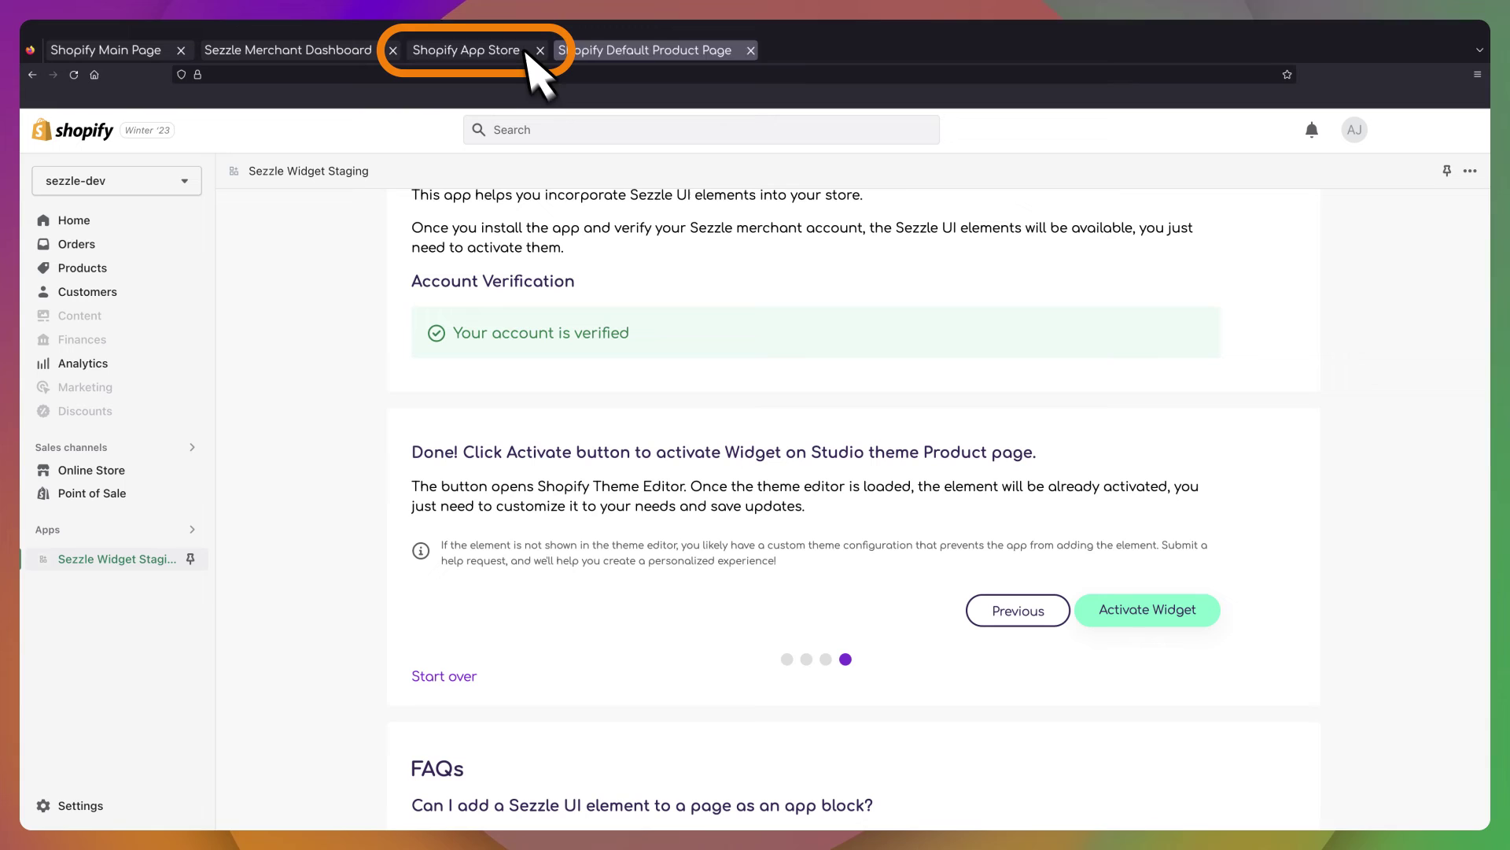
pyautogui.click(472, 677)
pyautogui.click(699, 661)
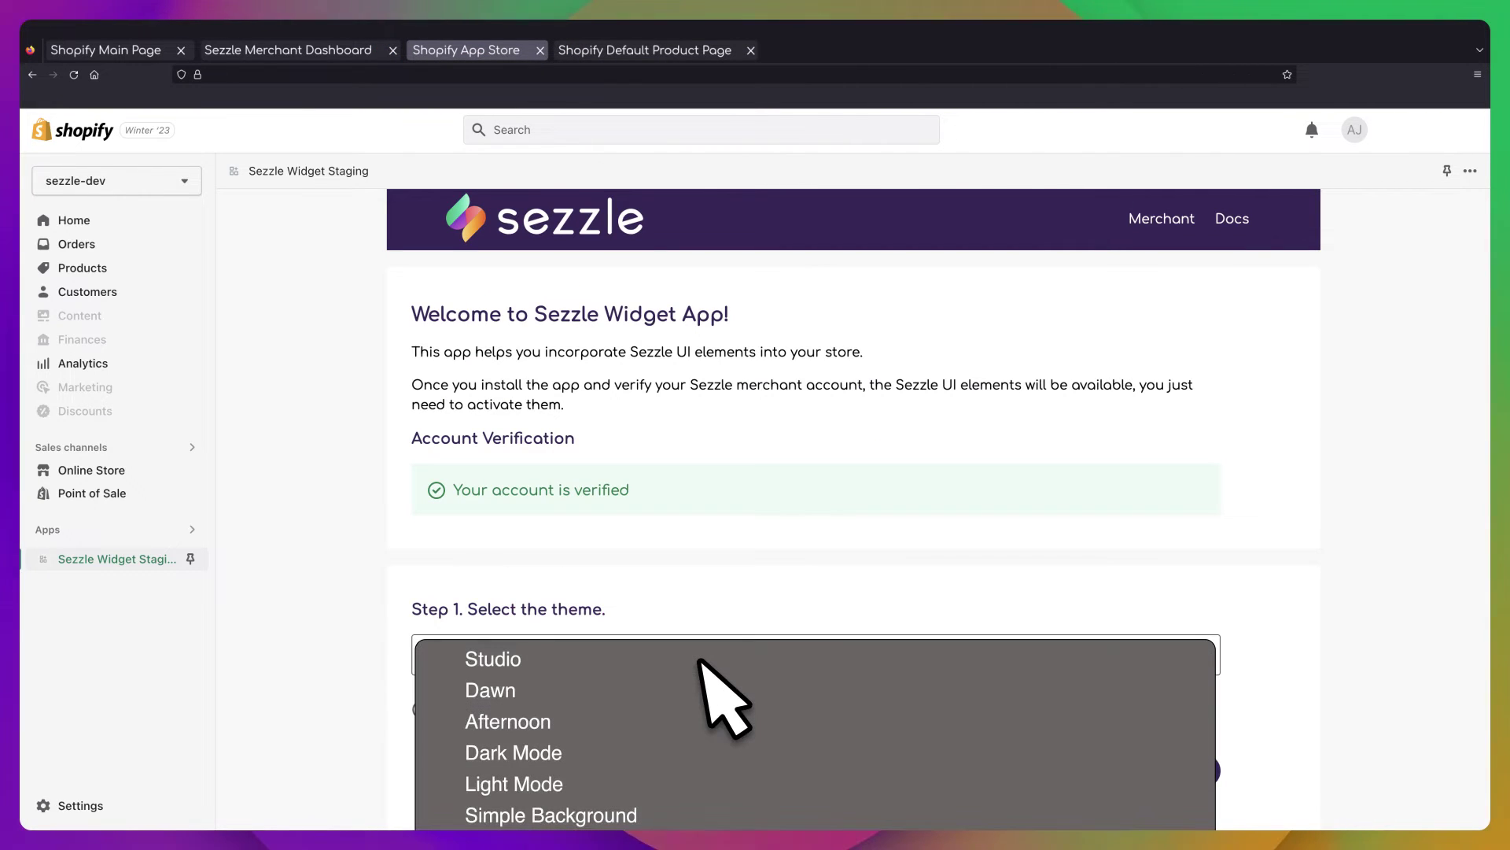
pyautogui.click(703, 659)
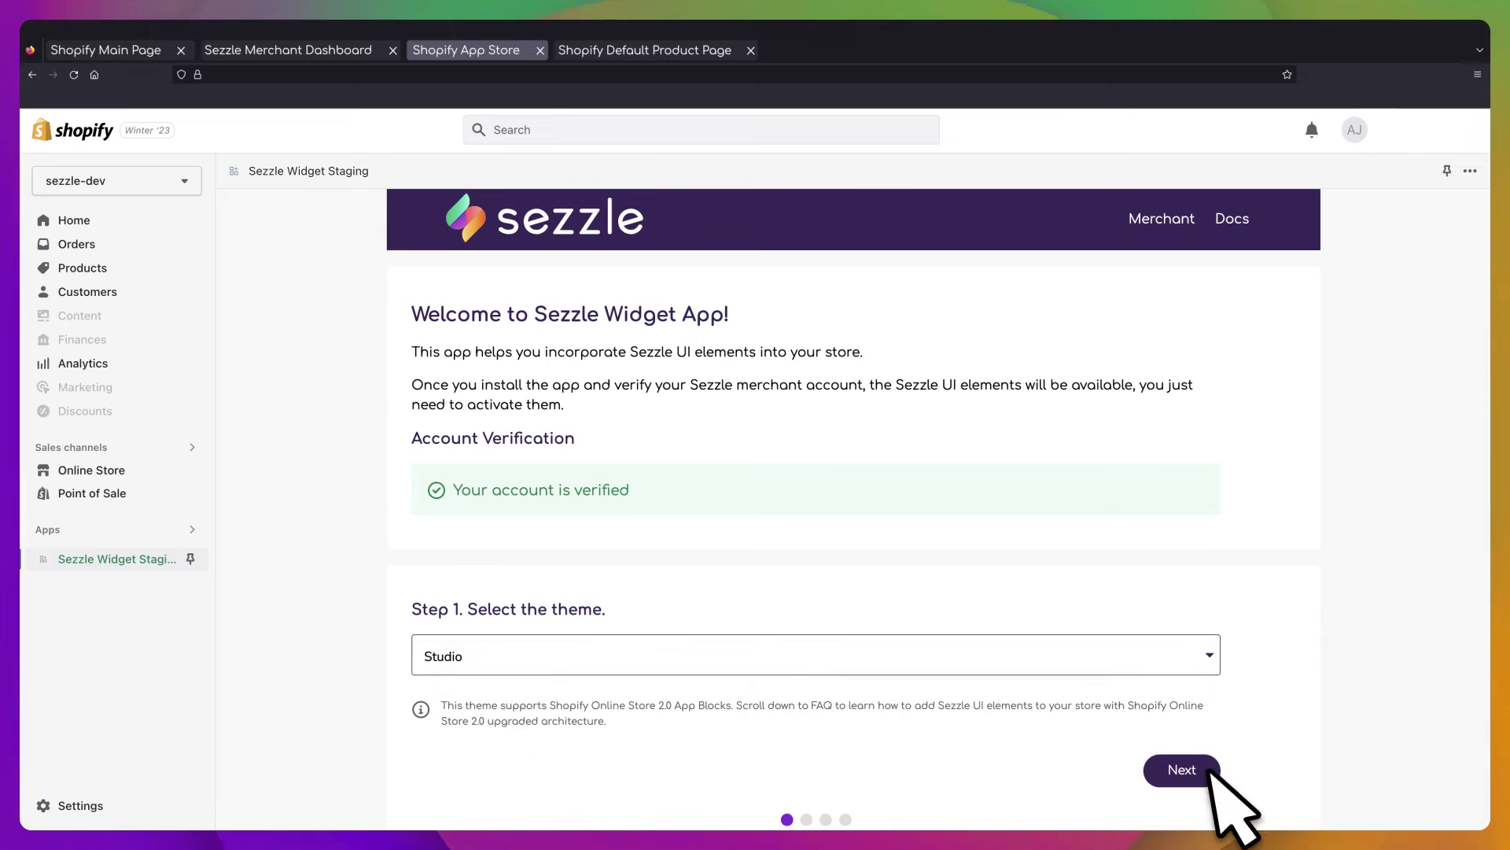
pyautogui.click(1180, 769)
pyautogui.click(489, 488)
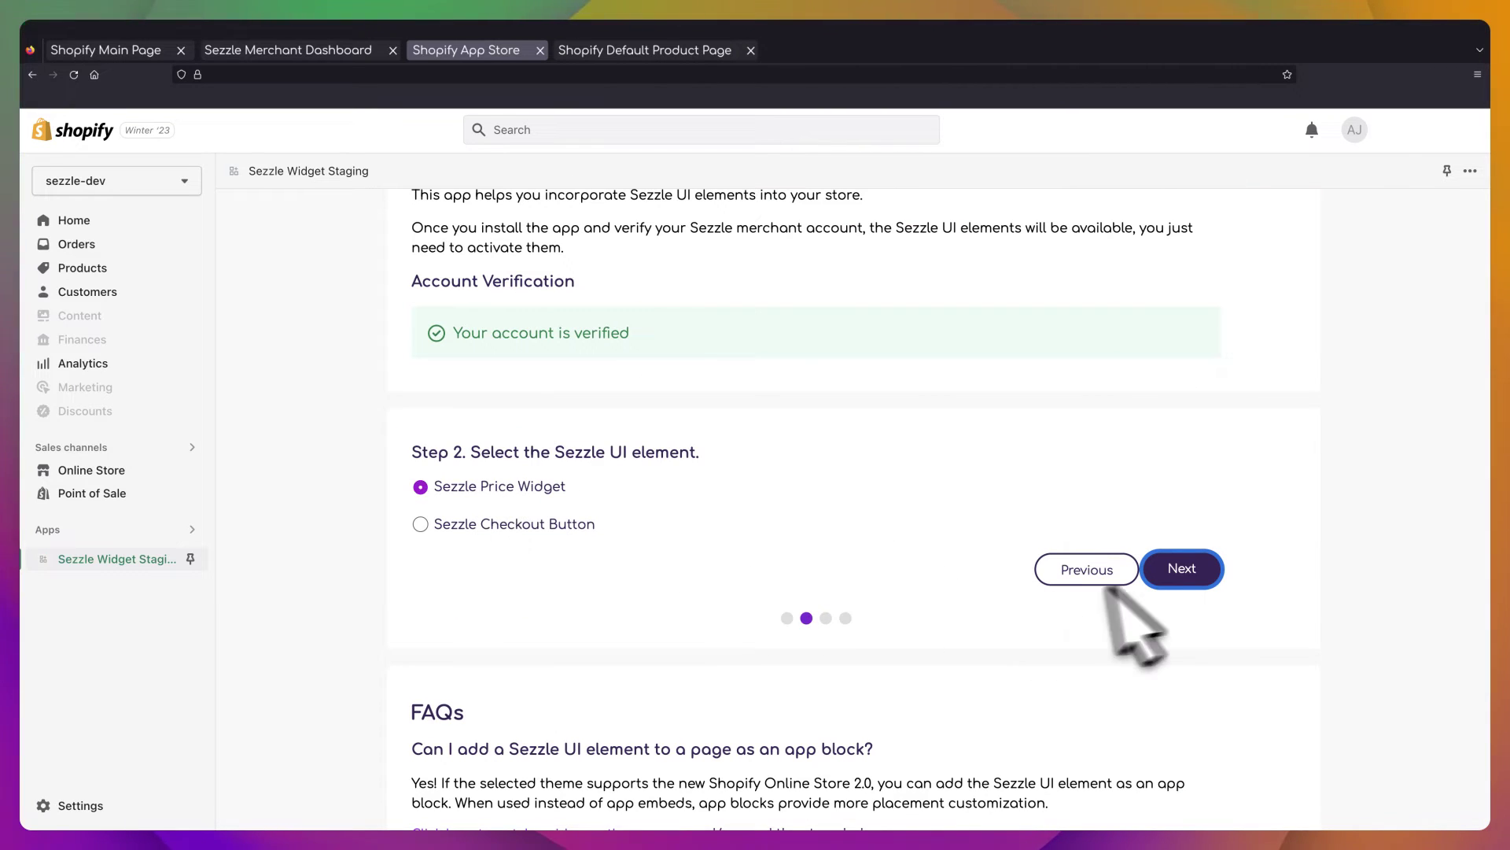
pyautogui.click(1181, 569)
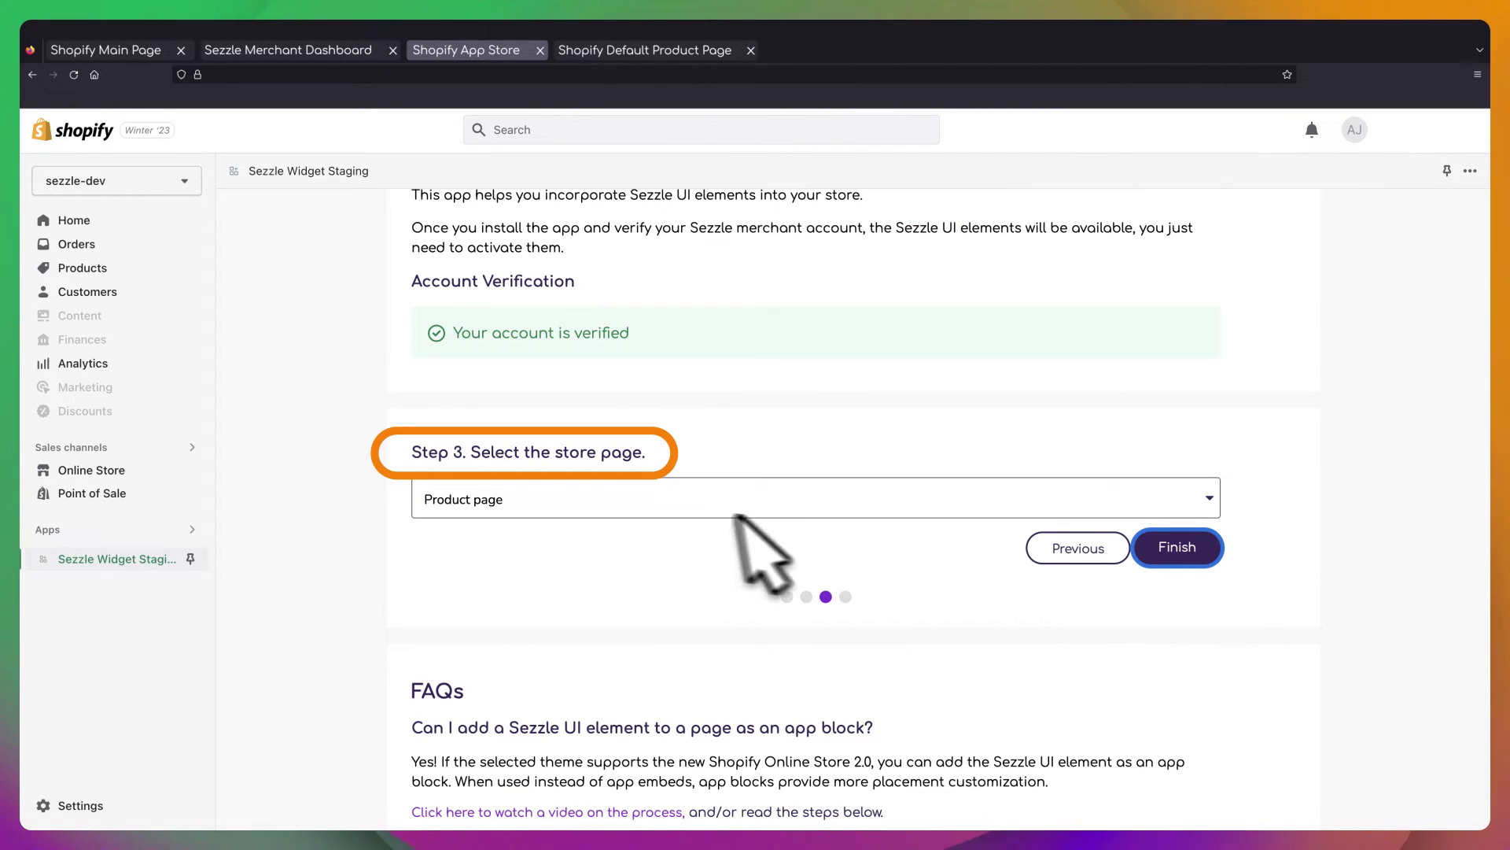
pyautogui.click(669, 505)
pyautogui.click(614, 531)
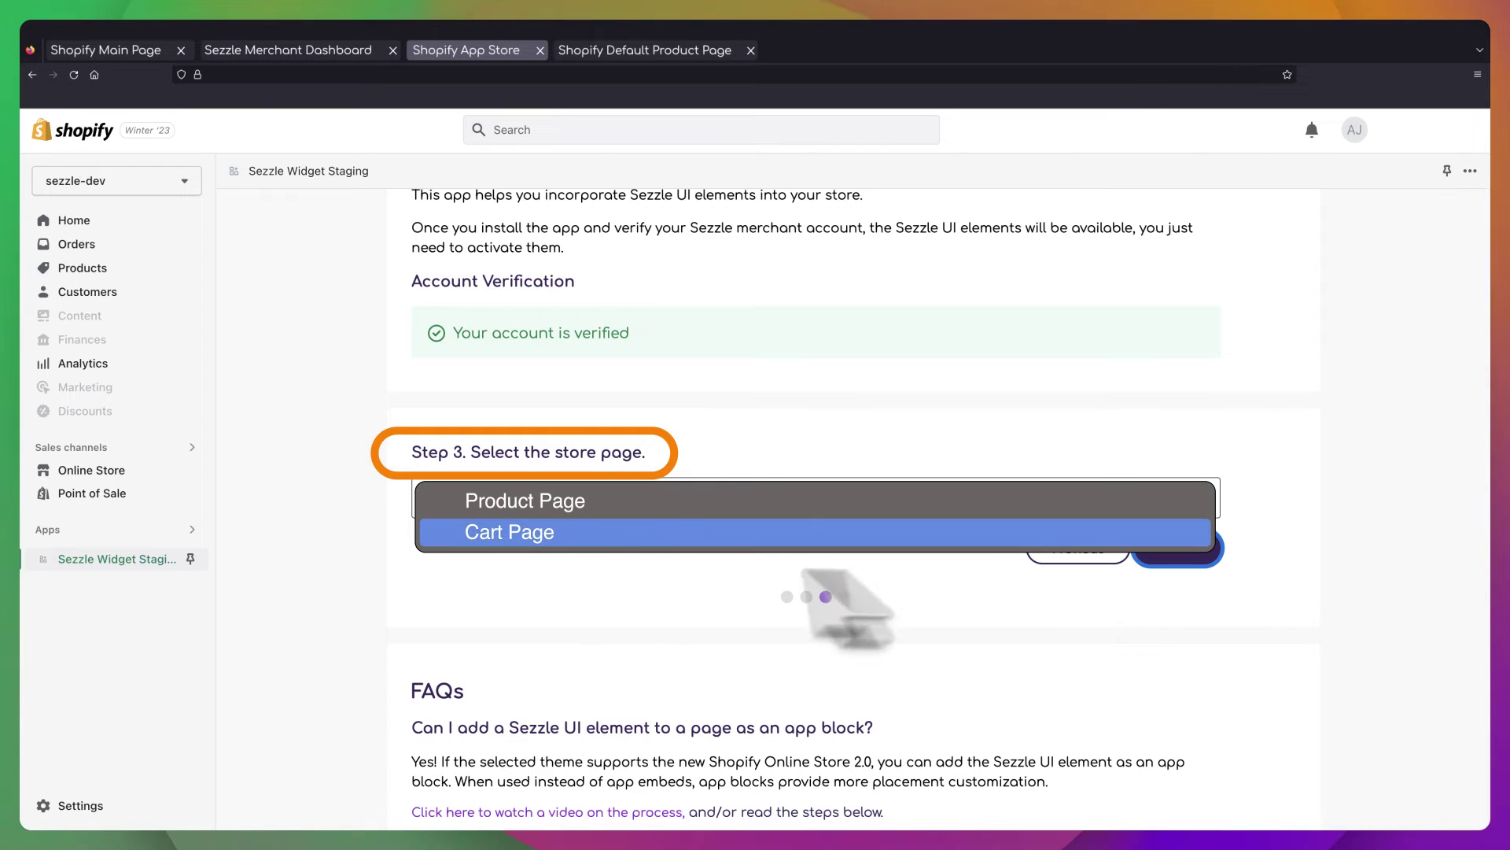
pyautogui.click(1176, 547)
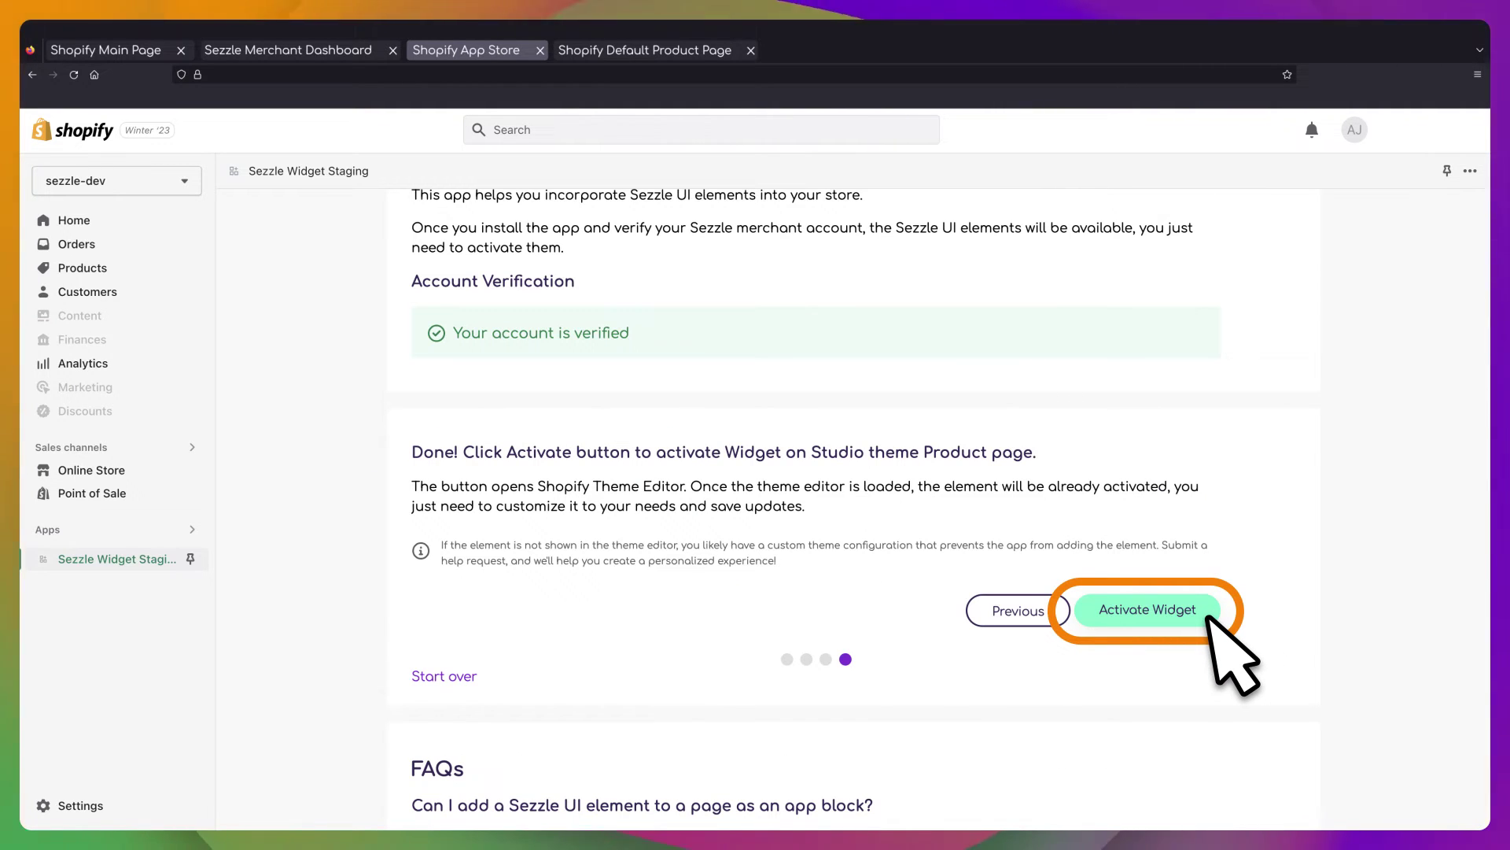
pyautogui.click(1204, 612)
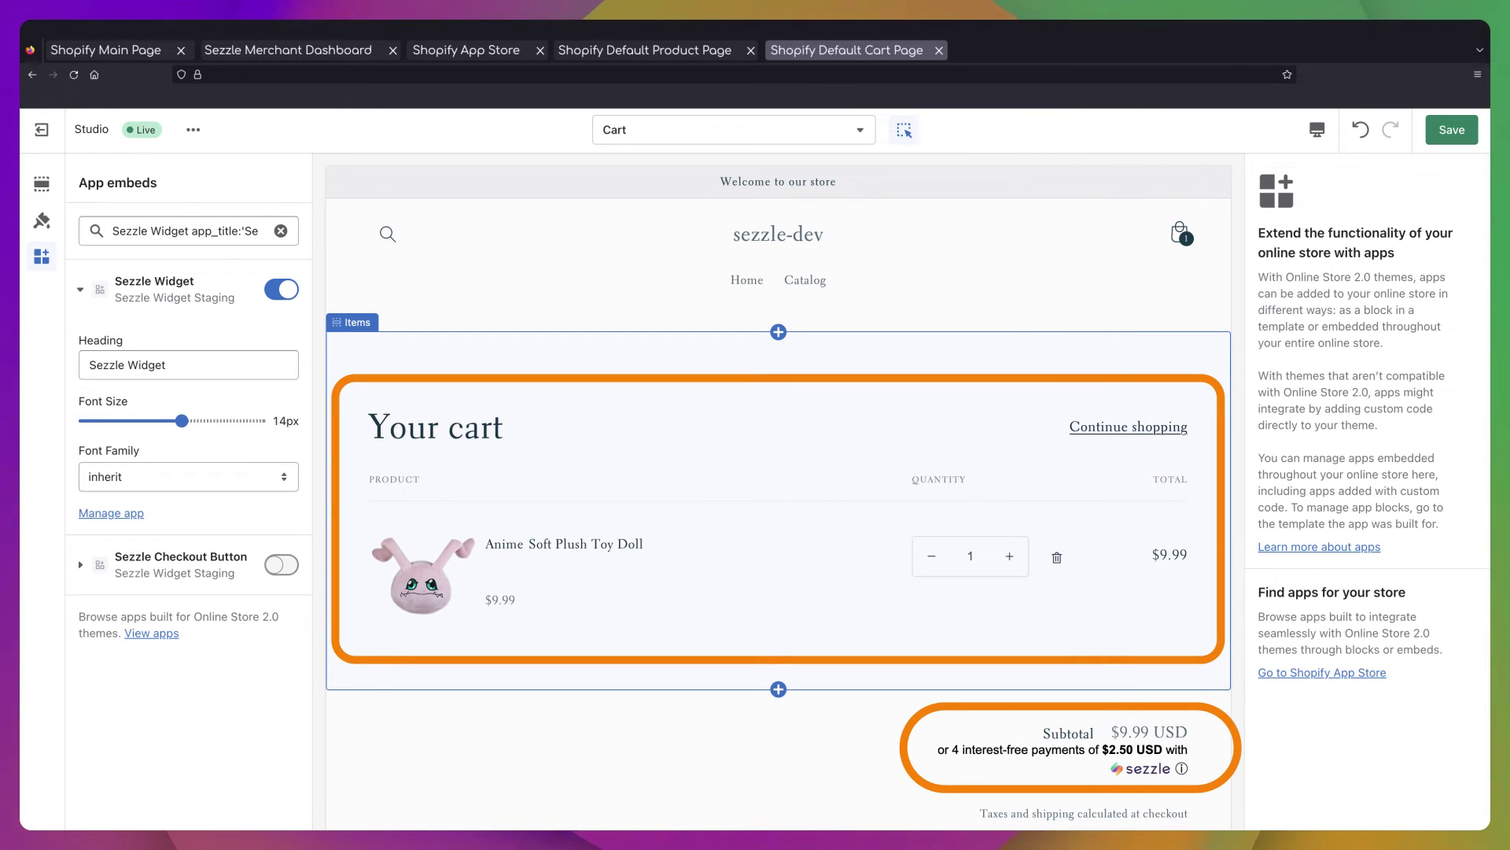
# Save the Studio theme with the Sezzle message on the cart page
pyautogui.click(1452, 130)
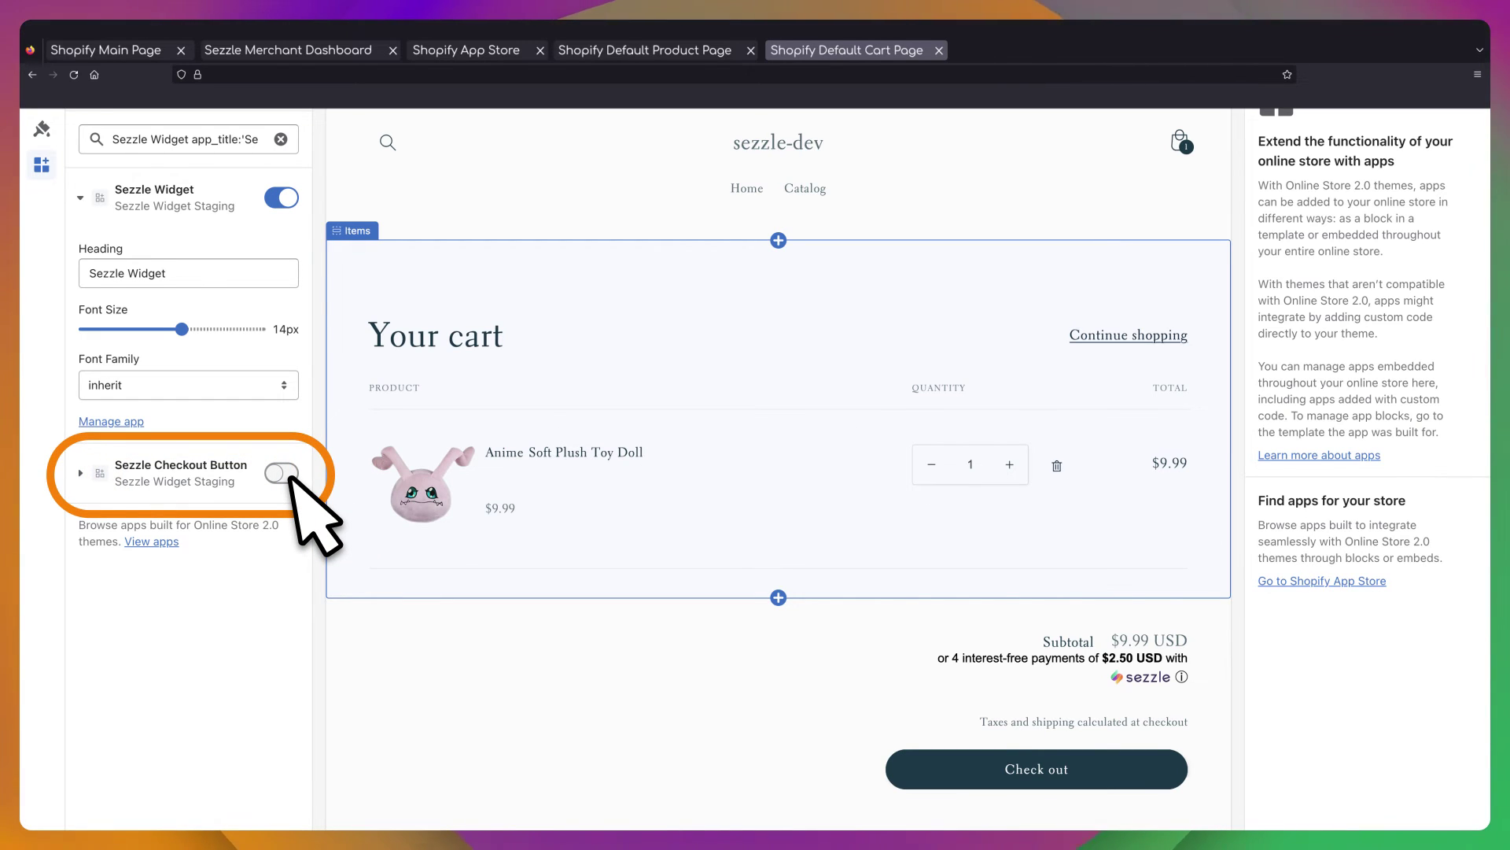
# Enable and save the Sezzle Checkout Button embed, then review the Merchant Dashboard checklist
pyautogui.click(289, 475)
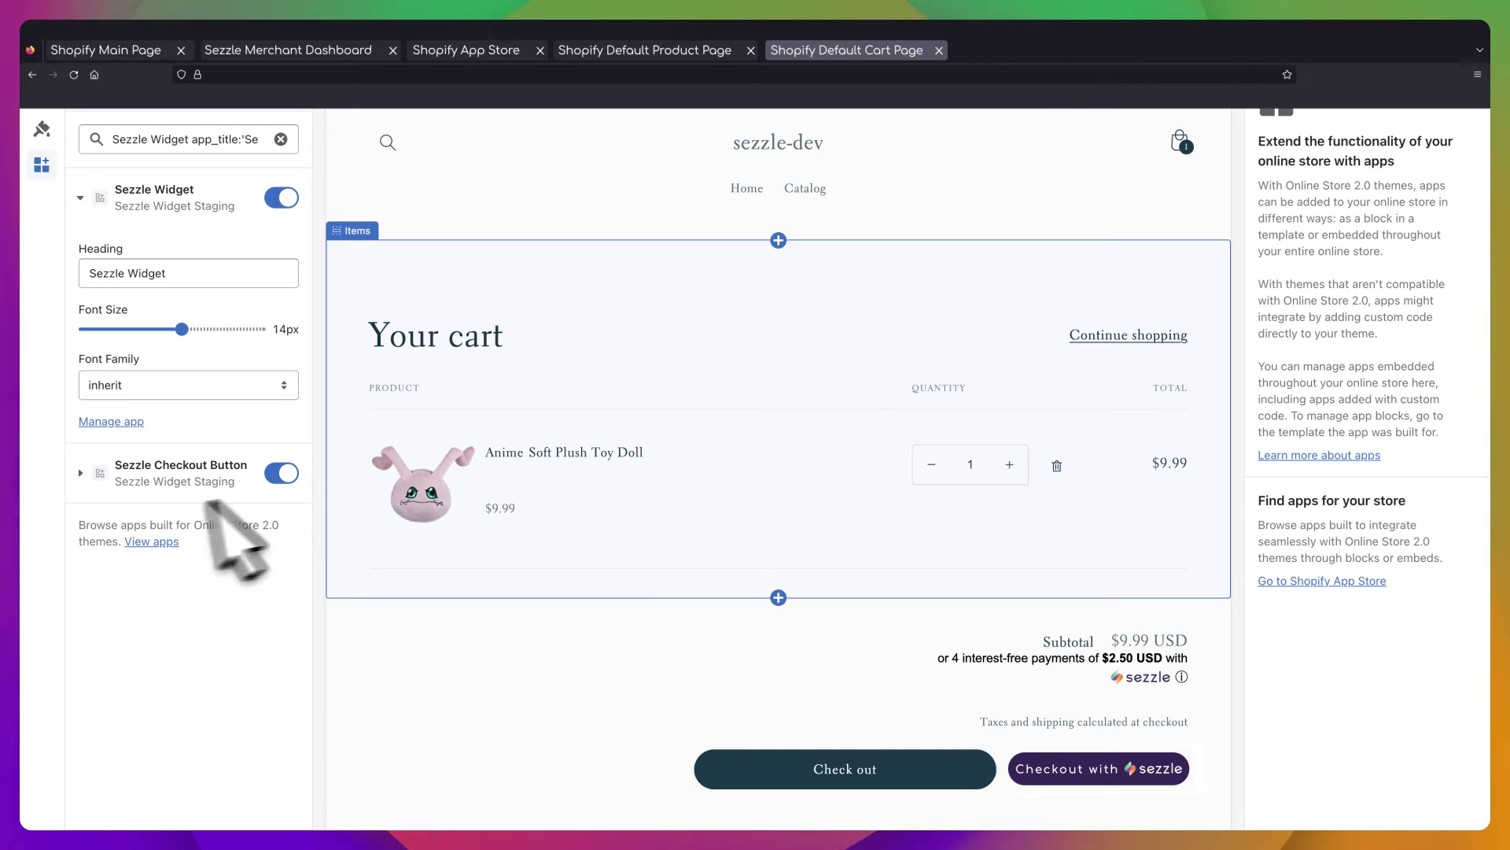
pyautogui.click(80, 473)
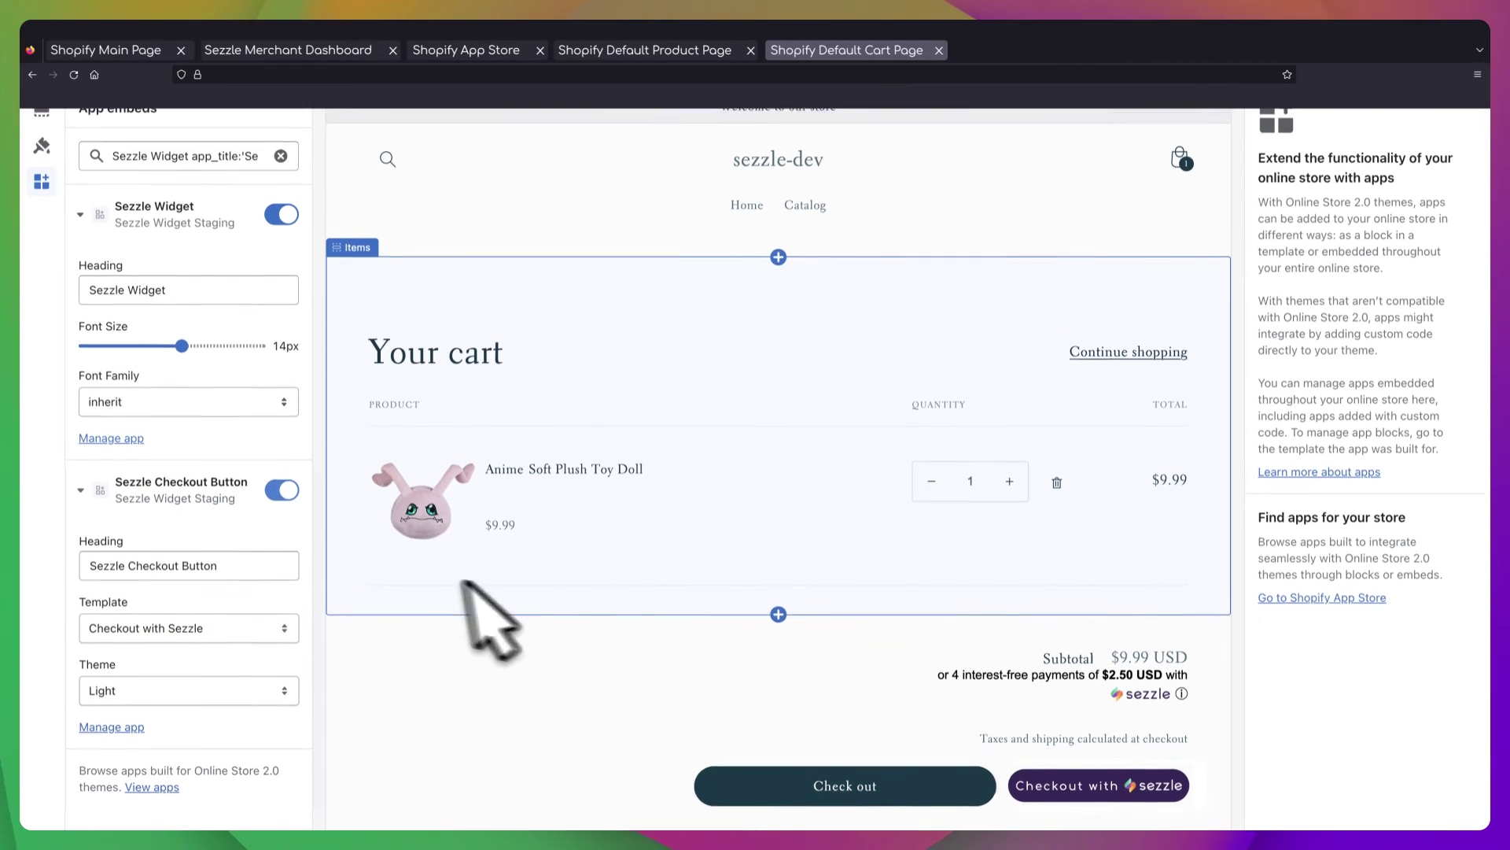
pyautogui.click(1459, 136)
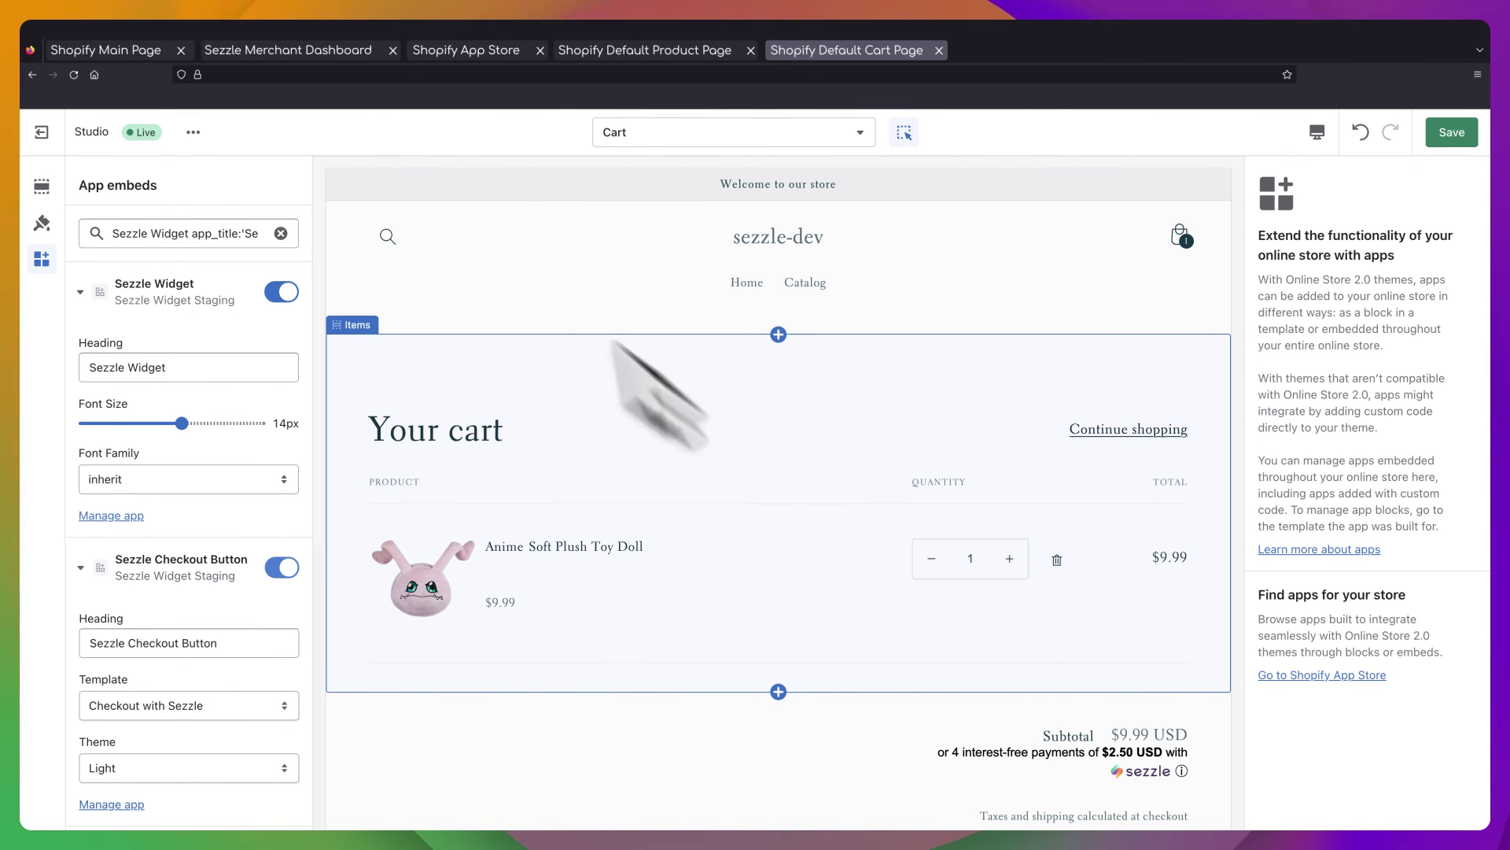
pyautogui.click(380, 53)
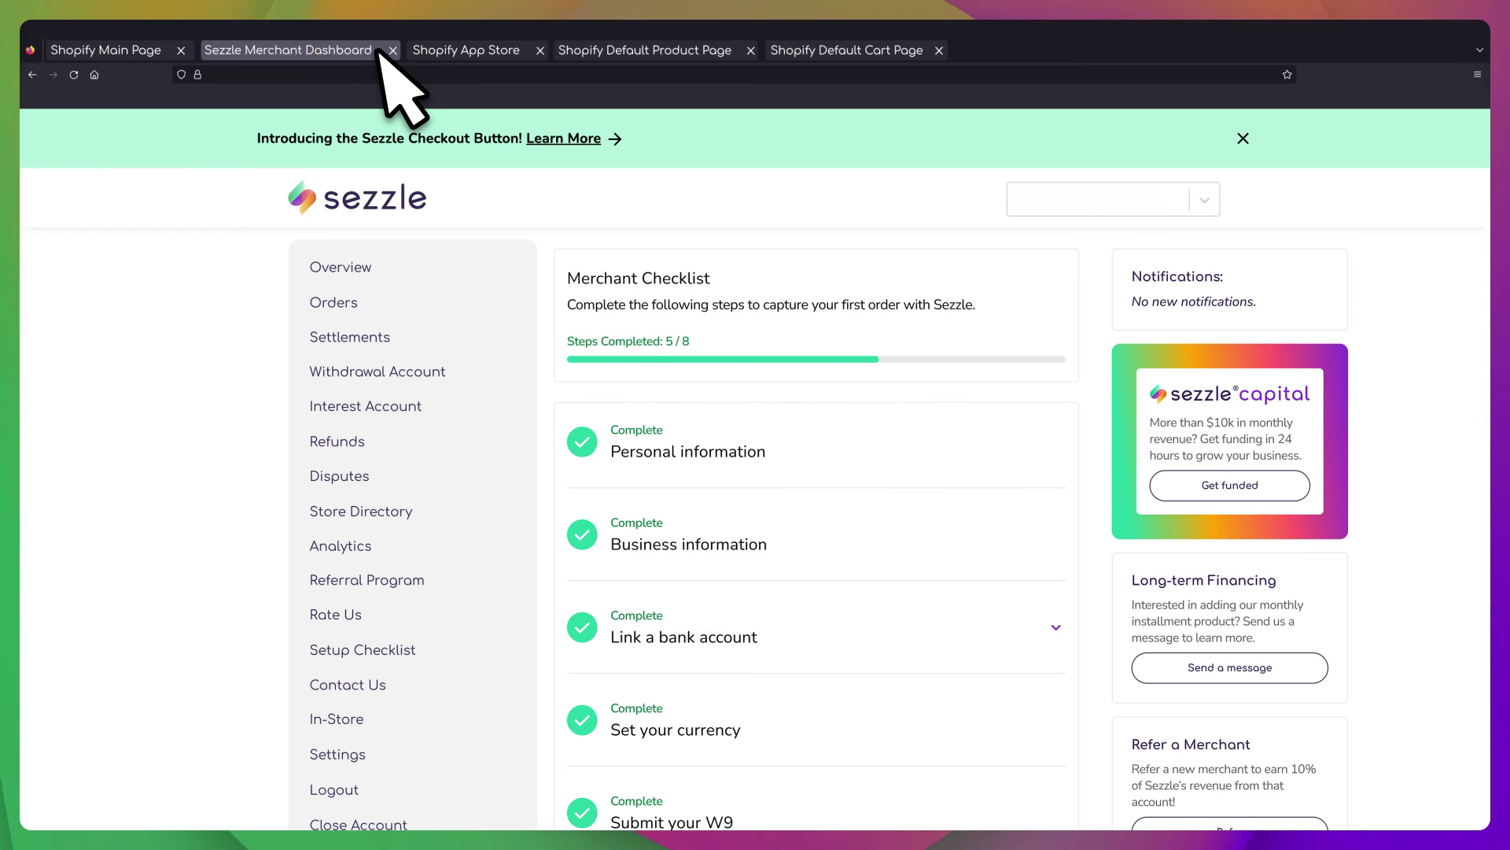
pyautogui.scroll(-5, 166, 389)
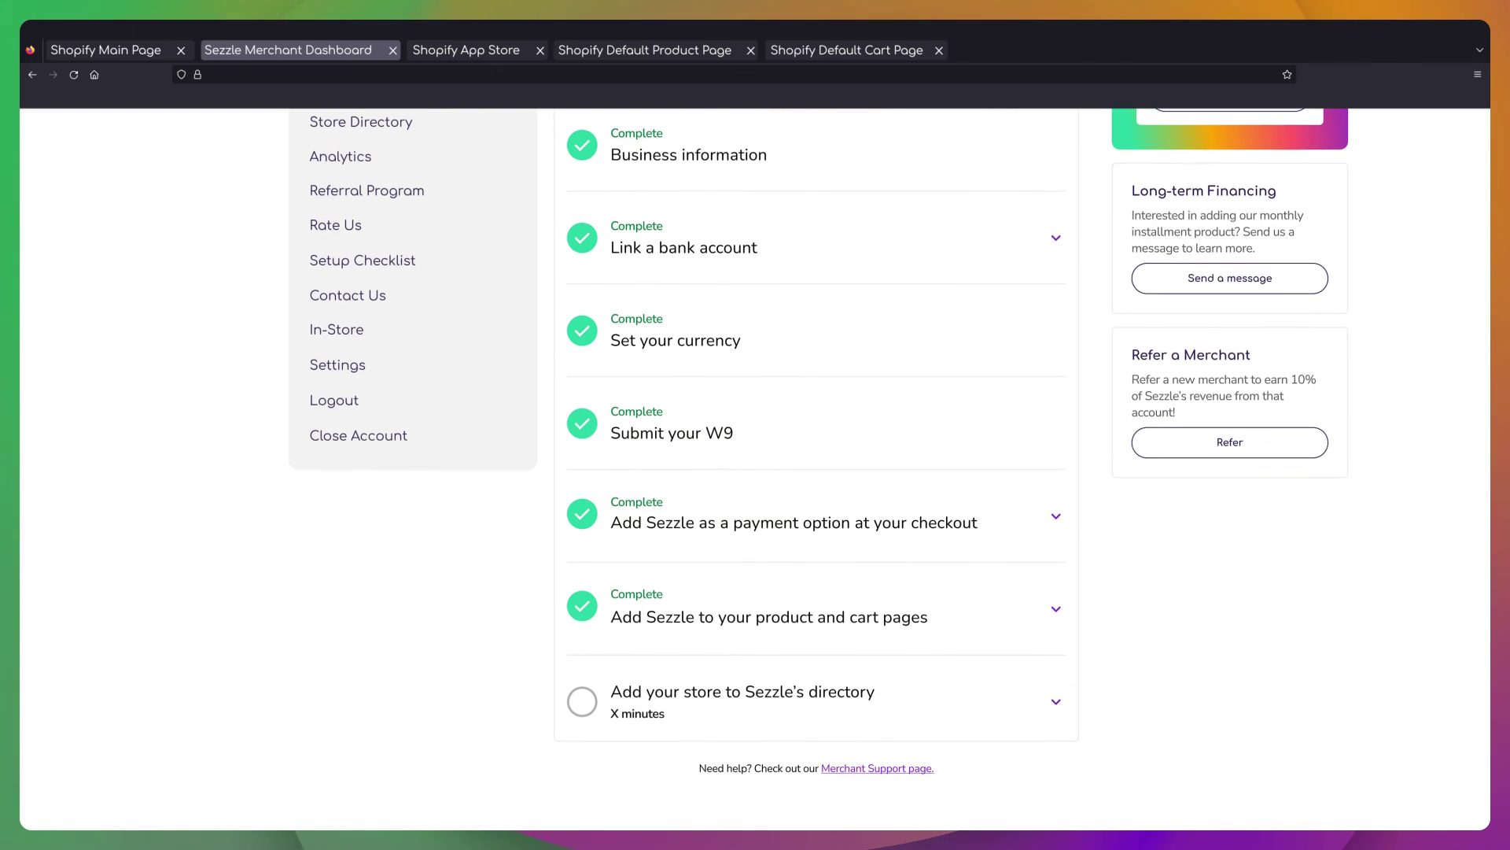